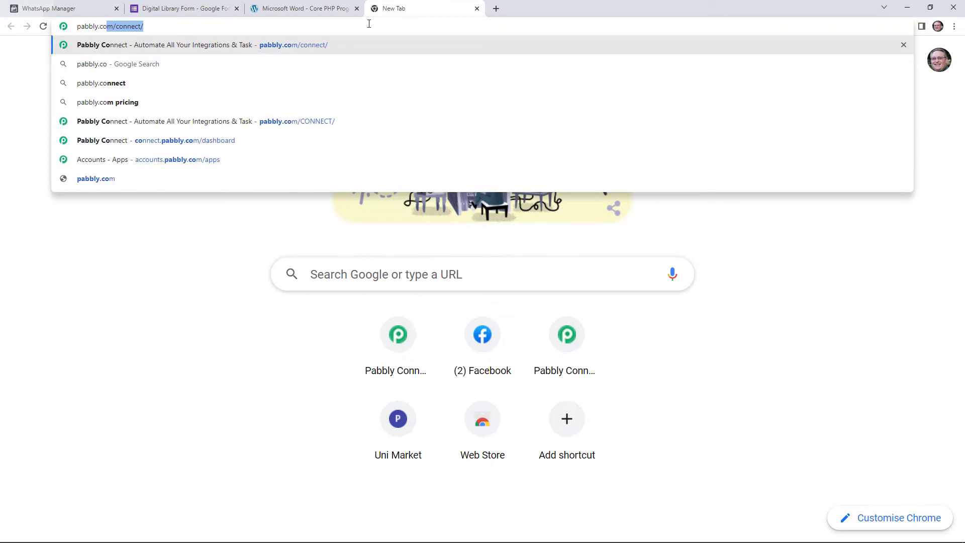
- Load the pabbly.com/connect site, sign in, and open Pabbly Connect from the All Apps page
type("ct/")
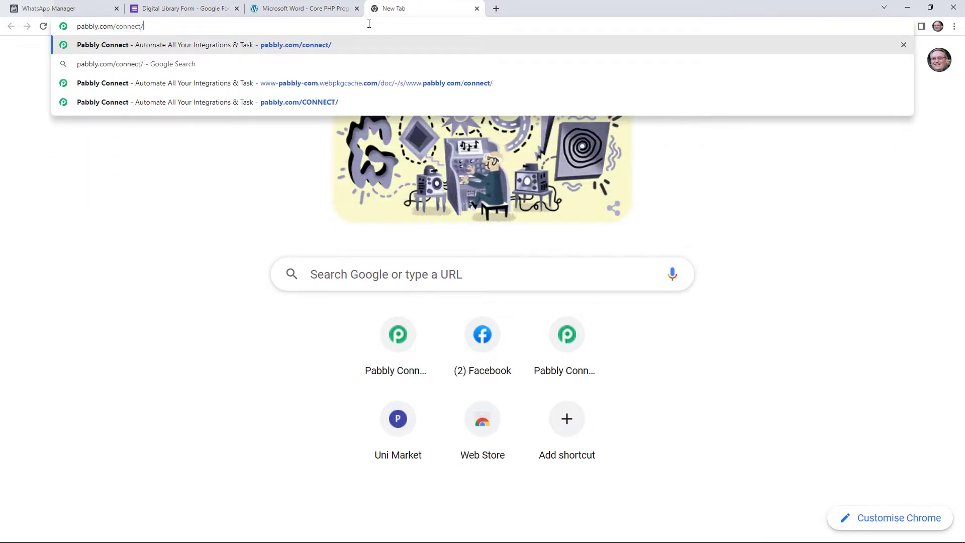
key("Return")
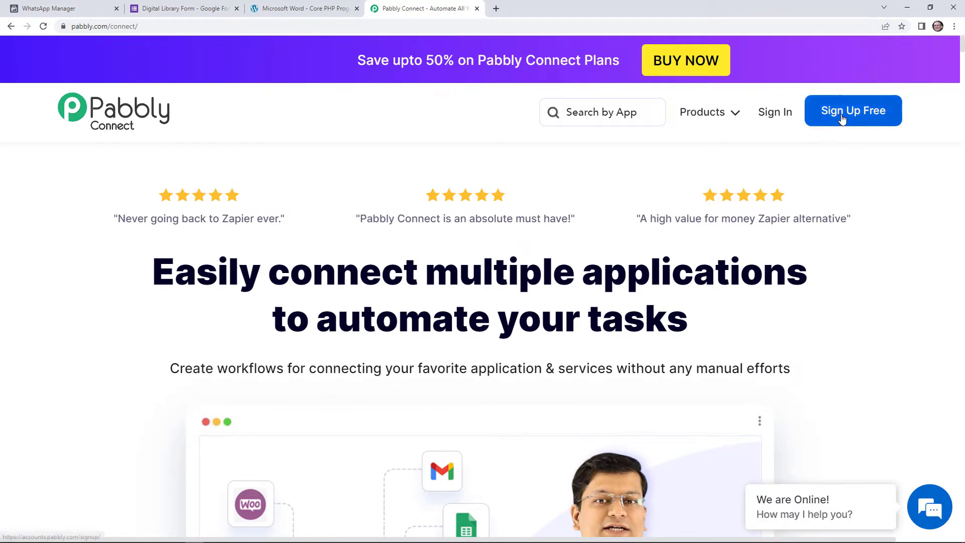
left_click(776, 115)
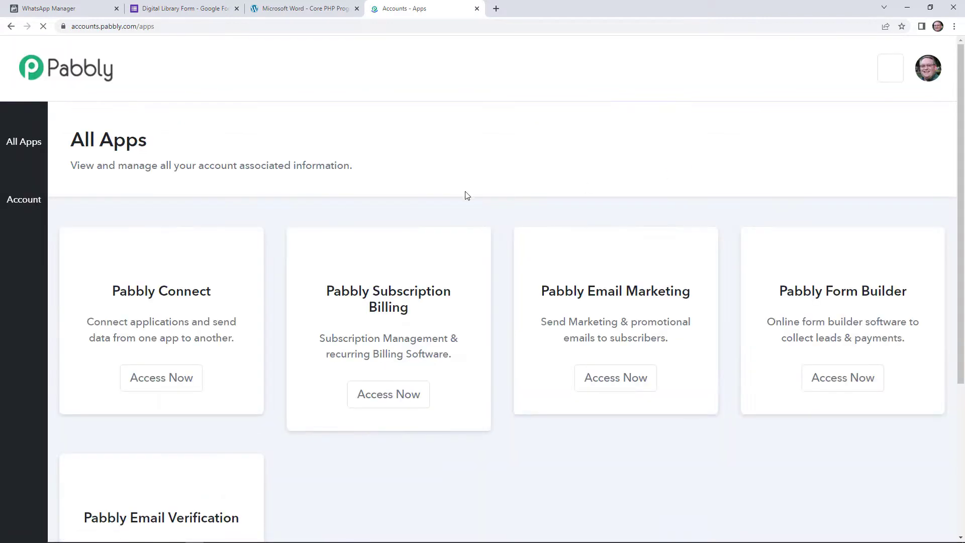
left_click(178, 394)
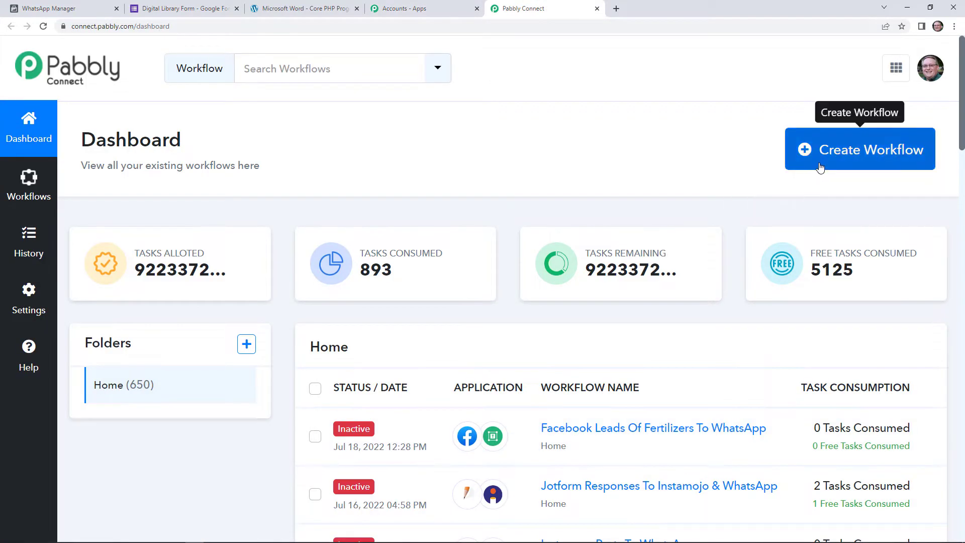
- Create a new workflow named 'Google Forms To WhatsApp'
left_click(821, 167)
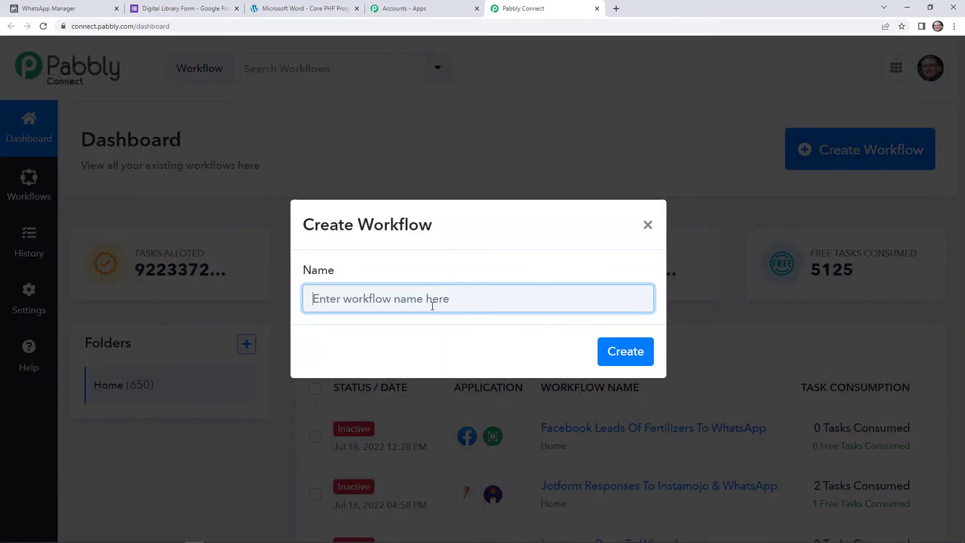
type("Goo")
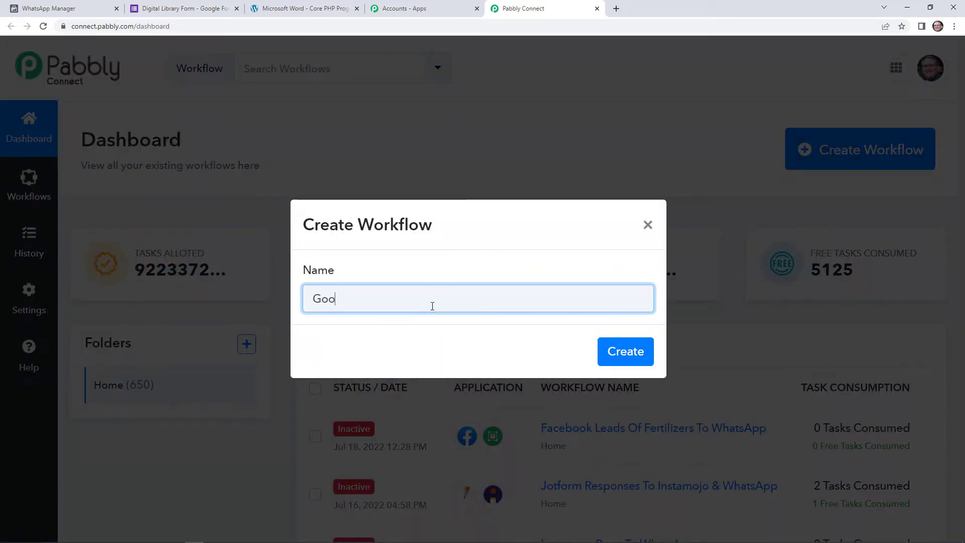
type("gle Forms")
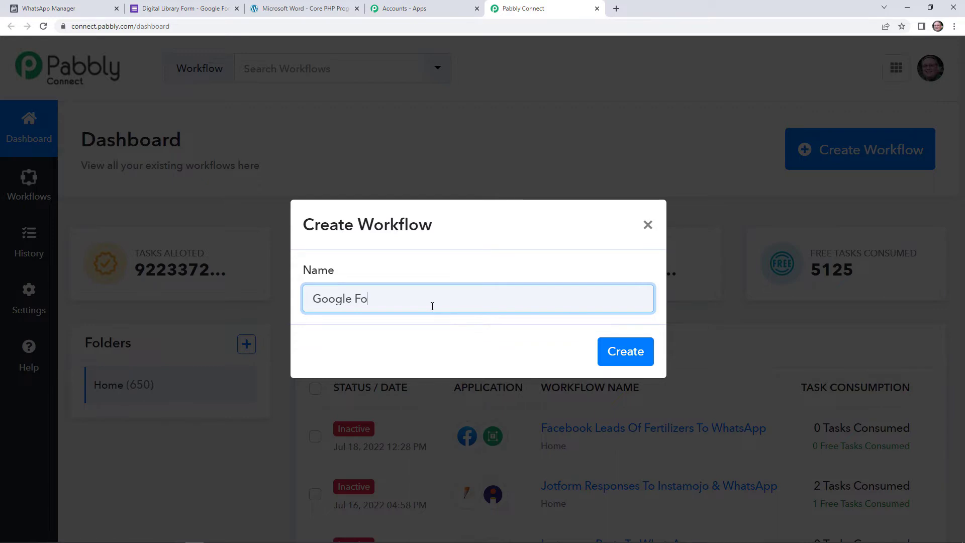
type(" To WhatsAPp")
key("Return")
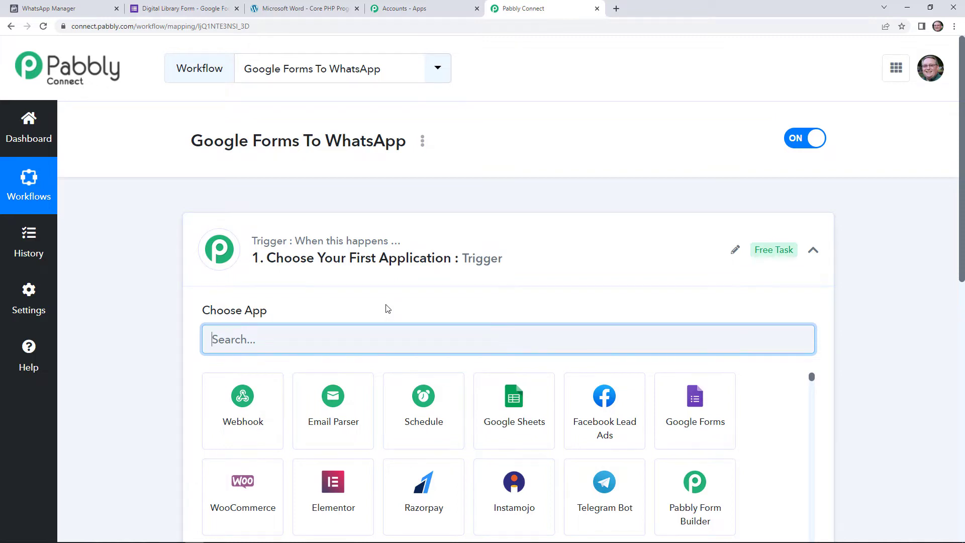
- Set the trigger to Google Forms with the New Response Received event
scroll(387, 309, "down", 5)
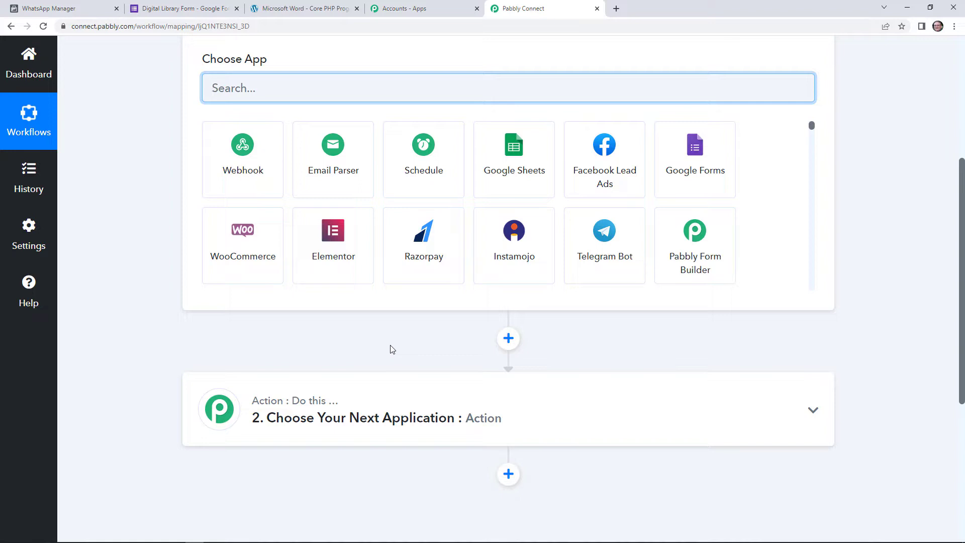
scroll(393, 350, "up", 2)
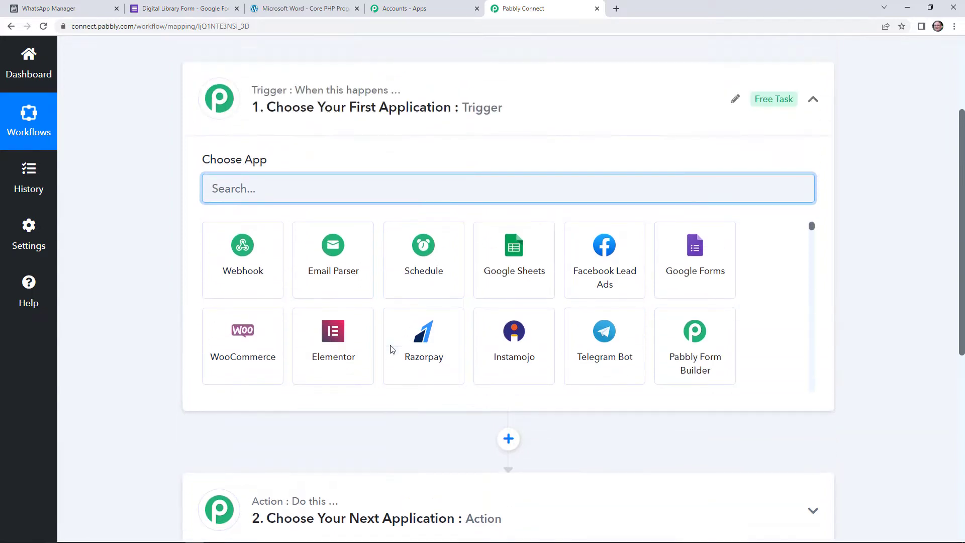
scroll(399, 168, "up", 3)
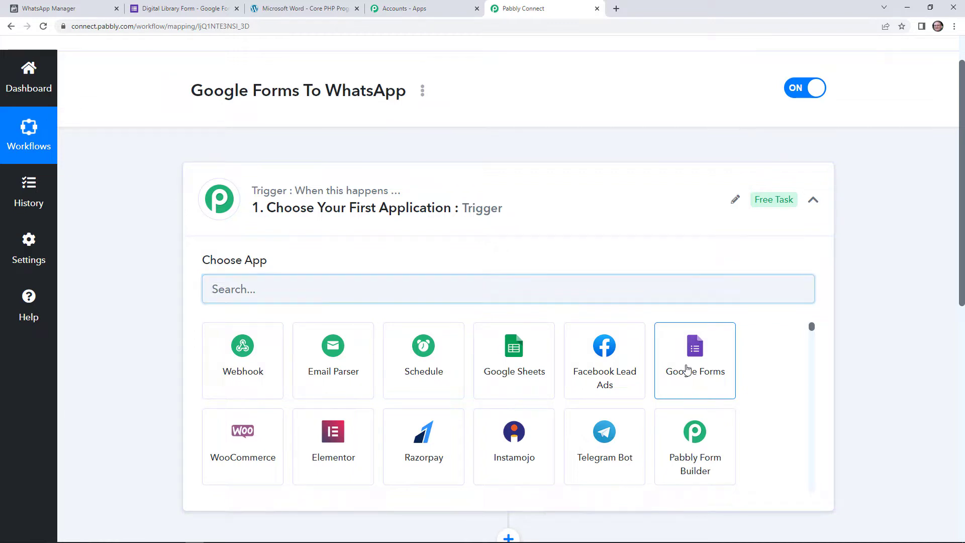
left_click(687, 369)
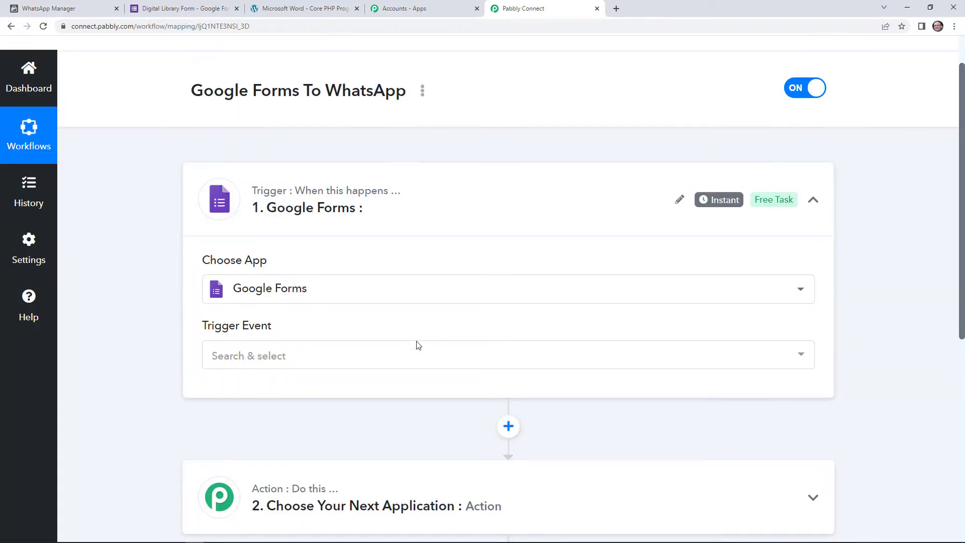
left_click(417, 347)
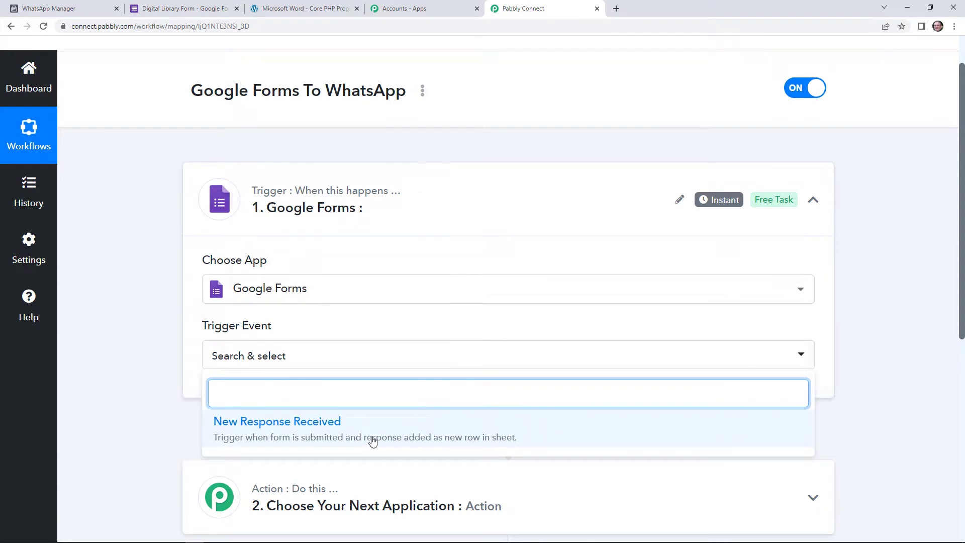
left_click(372, 442)
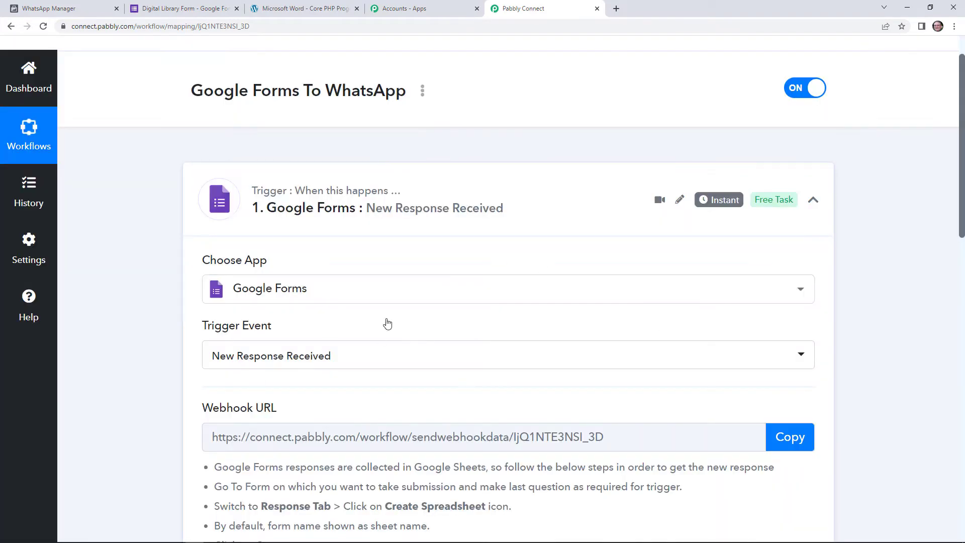
- Copy the trigger's webhook URL and switch to the Digital Library Form
scroll(391, 433, "down", 1)
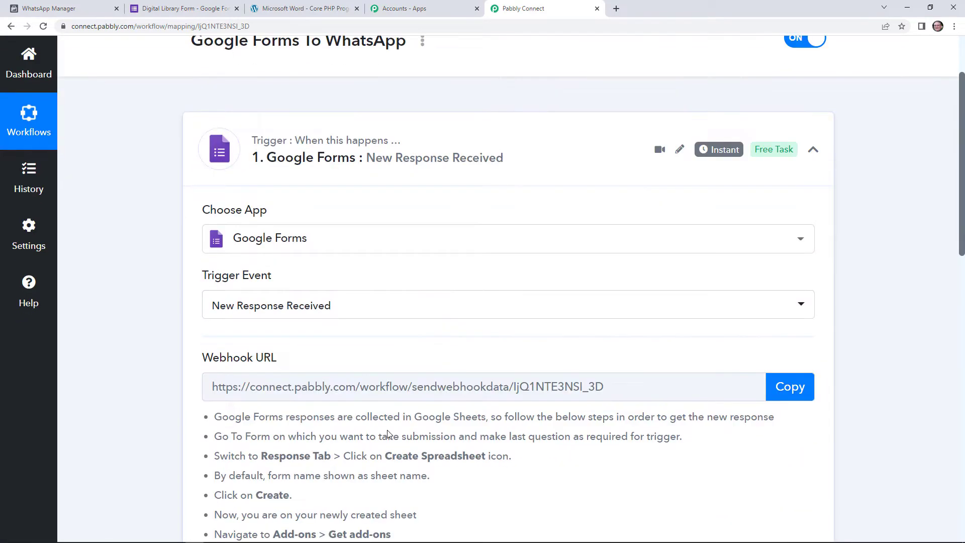
scroll(390, 433, "down", 3)
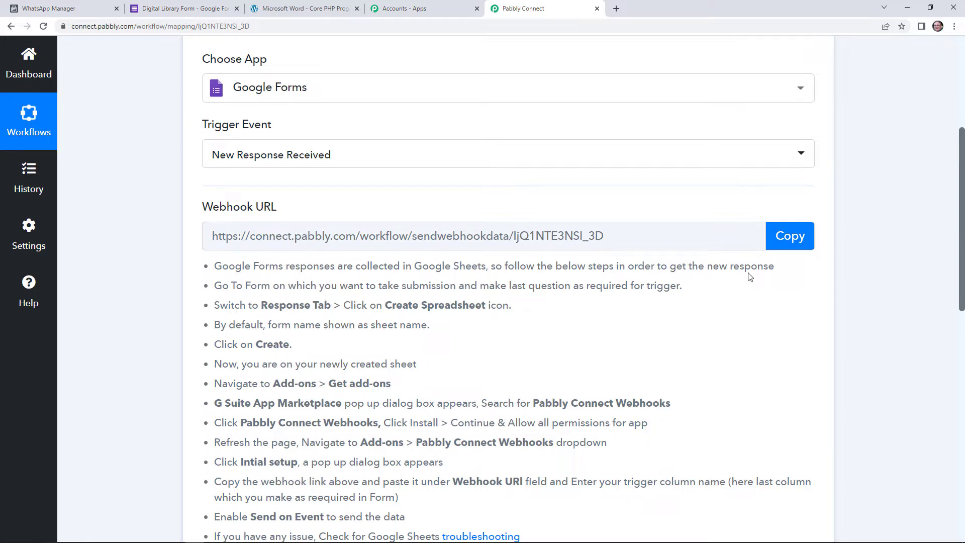
left_click(787, 247)
scroll(500, 407, "down", 3)
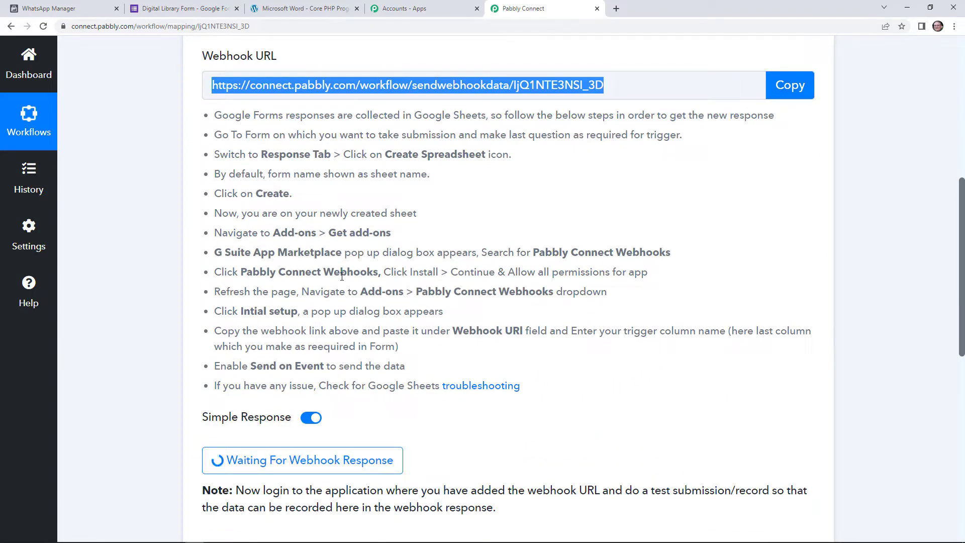
left_click(187, 10)
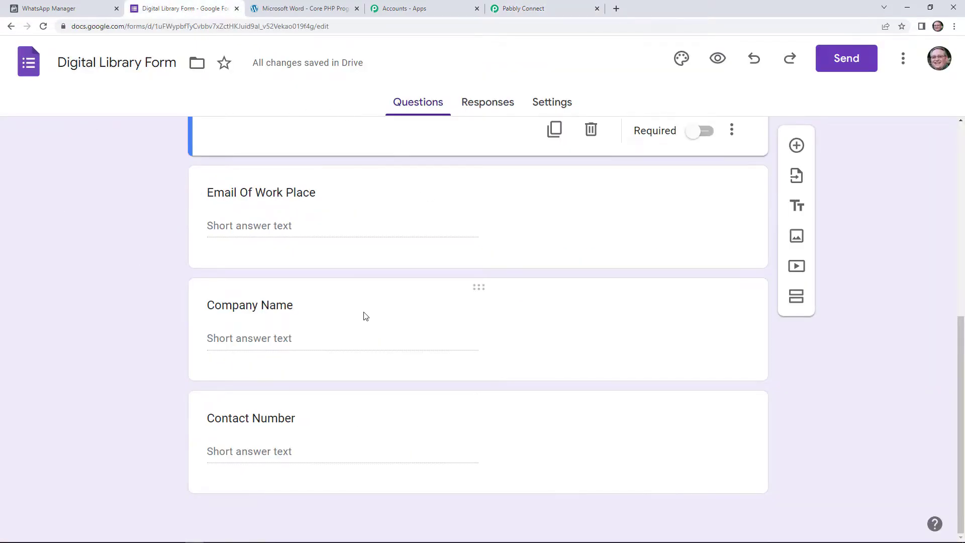
- Look over the Digital Library Form's questions, then view its Responses tab showing 0 responses
scroll(407, 330, "up", 8)
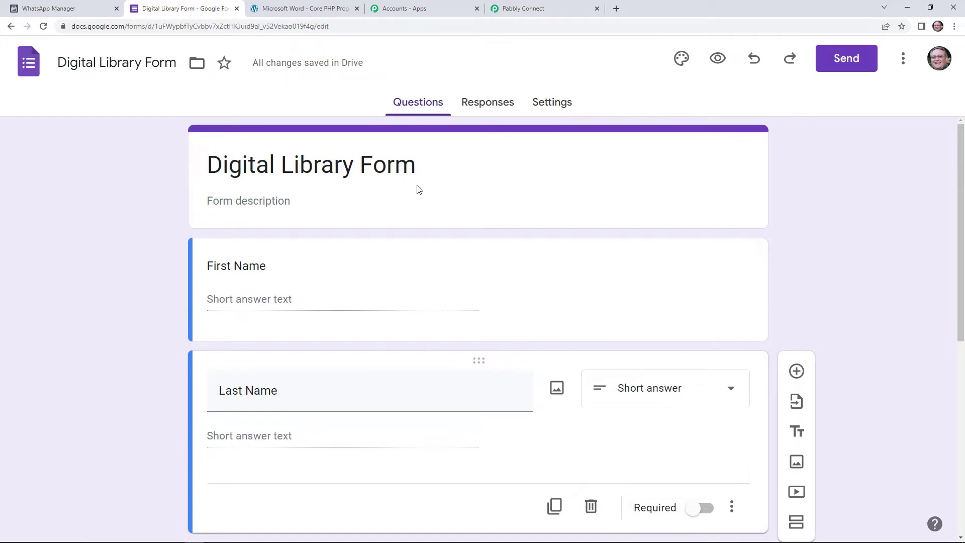
scroll(296, 393, "down", 7)
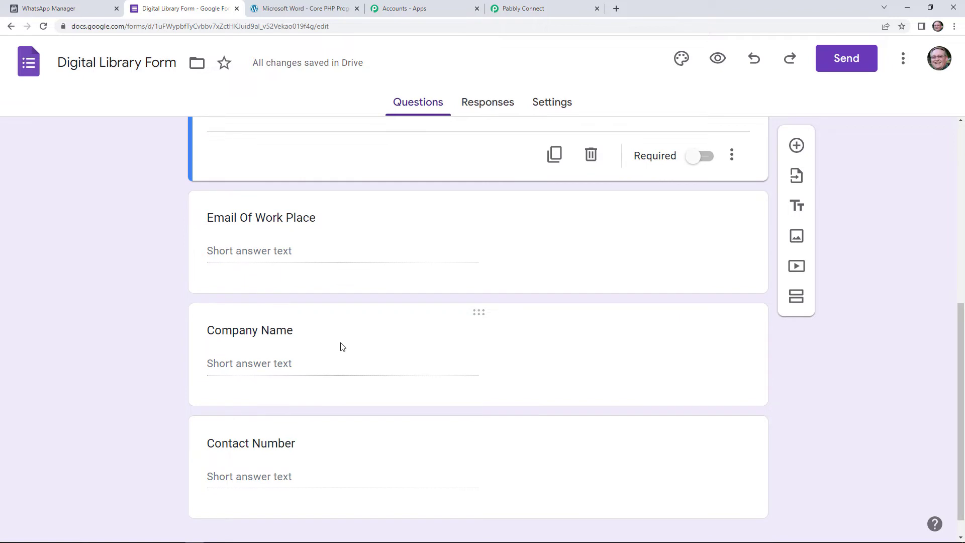
scroll(352, 305, "up", 6)
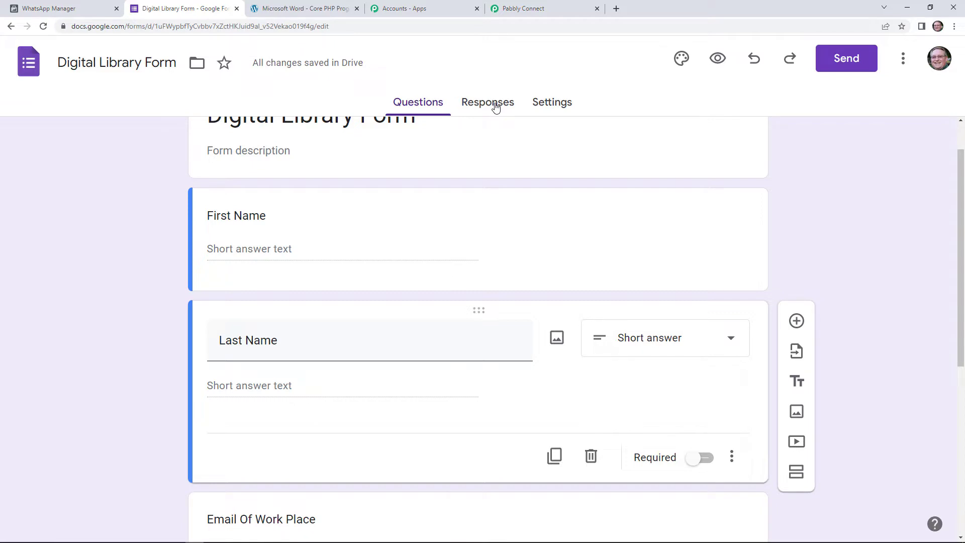
left_click(496, 108)
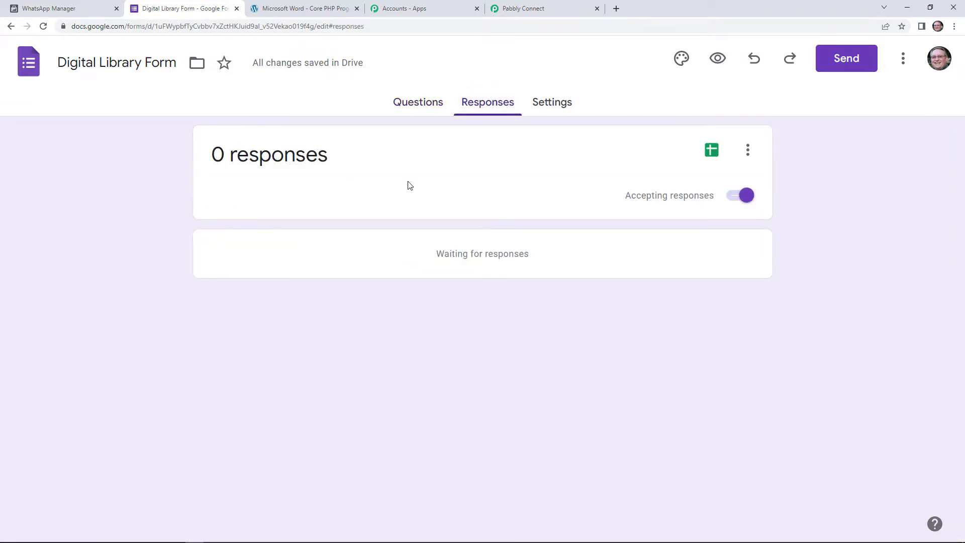
- Send the form's responses to a new spreadsheet, Digital Library Form (Responses)
left_click(711, 156)
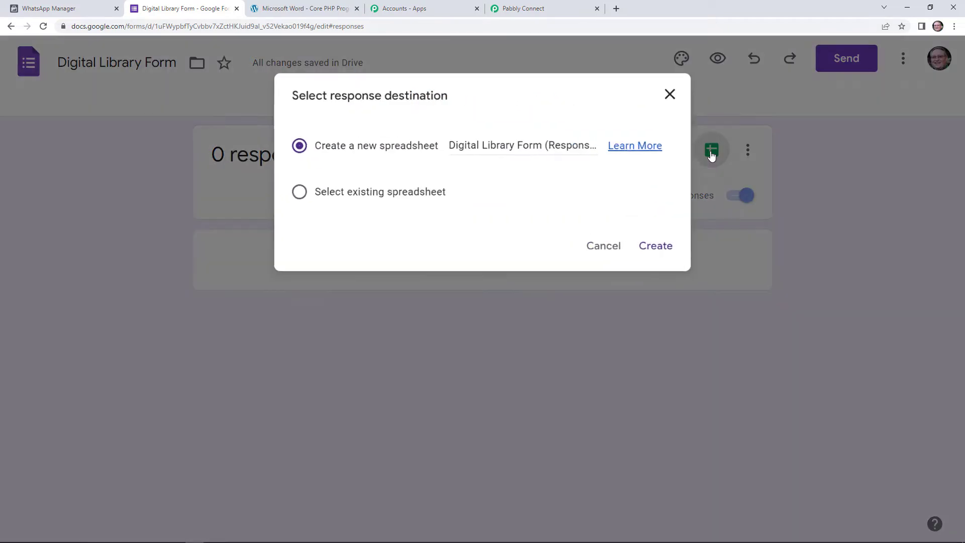
left_click(658, 249)
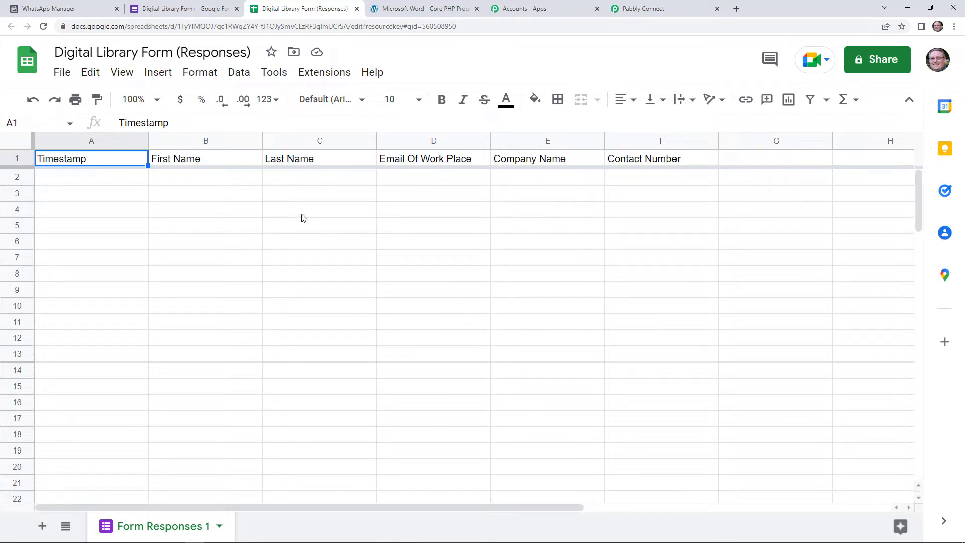
- Install the Pabbly Connect Webhooks add-on from the Sheets marketplace and bring up its Extensions submenu
left_click(335, 79)
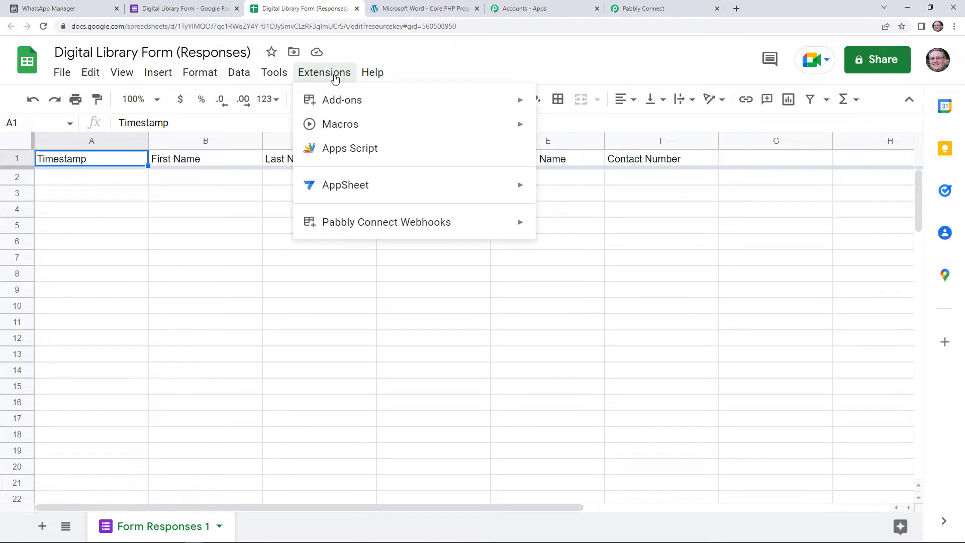
mouse_move(345, 111)
left_click(548, 102)
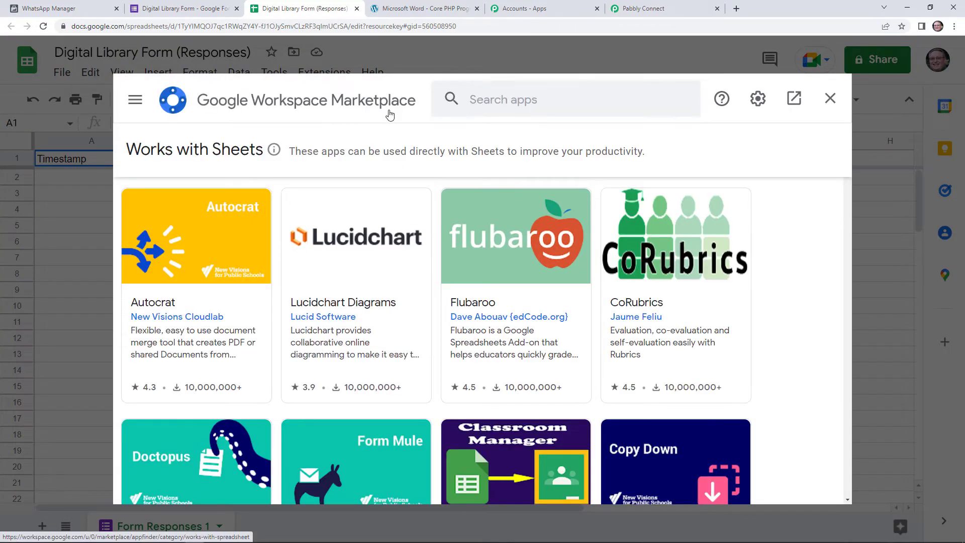
left_click(564, 104)
type("pabbl")
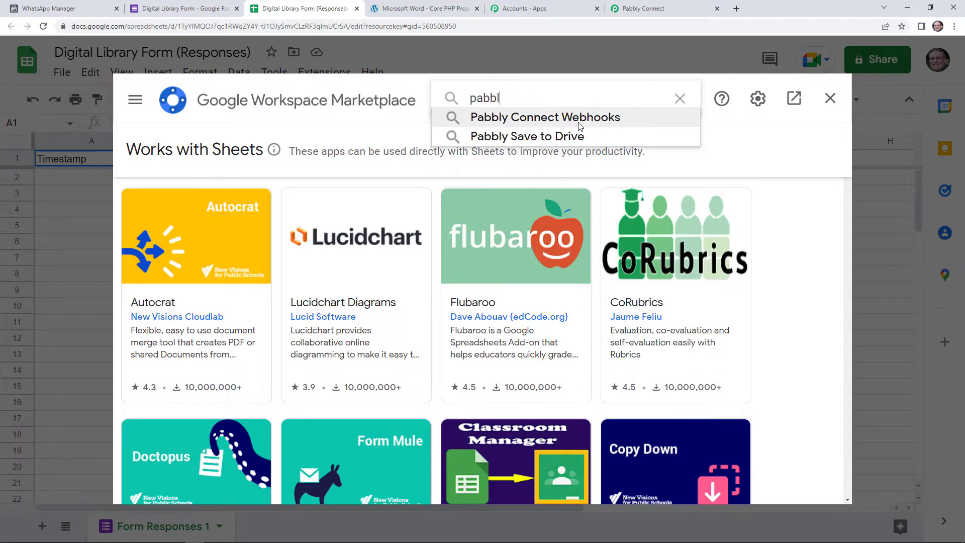
left_click(581, 126)
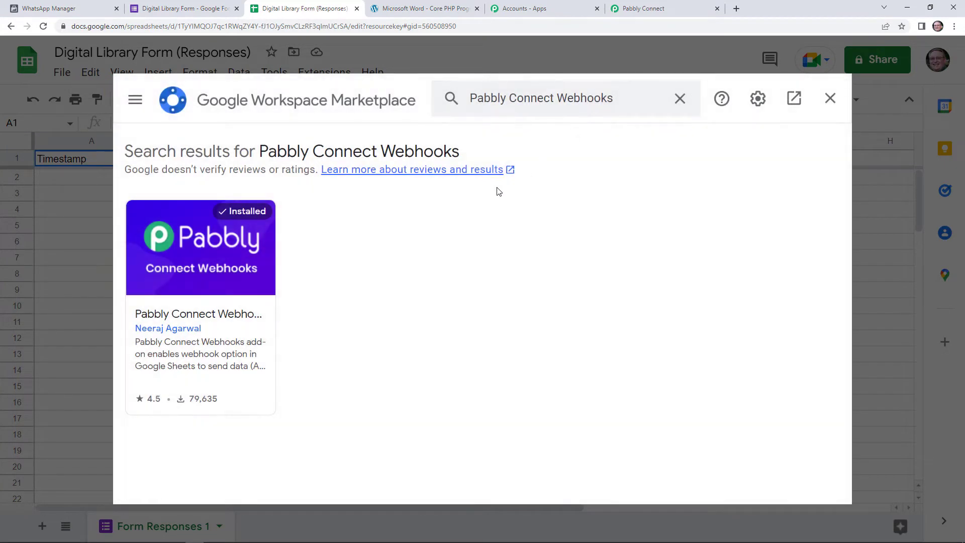
left_click(241, 284)
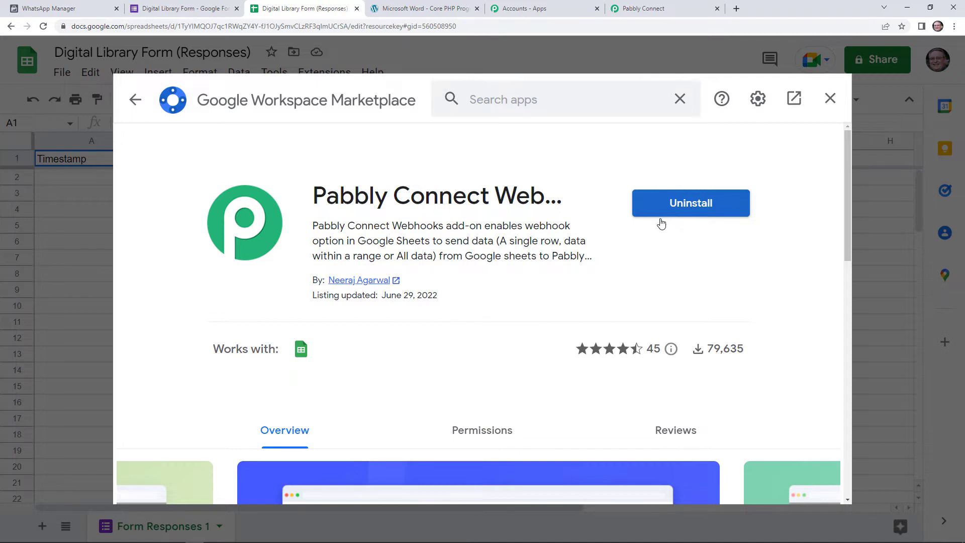
left_click(830, 98)
left_click(328, 76)
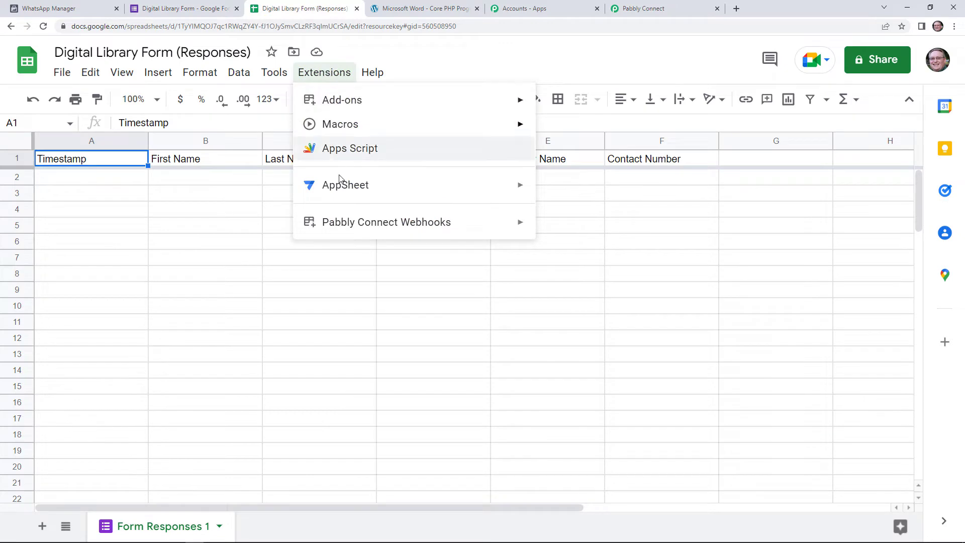
mouse_move(342, 227)
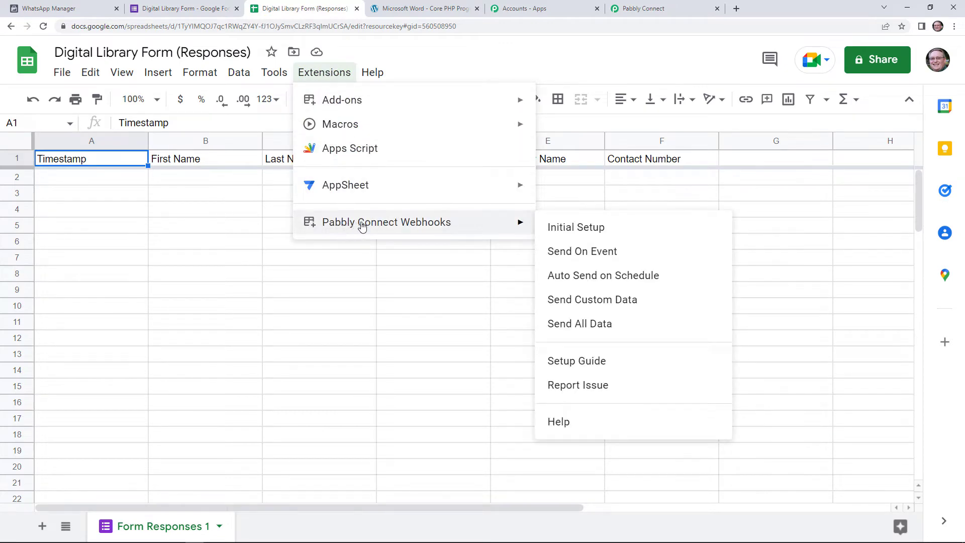
- Submit the webhook Initial Setup with the pasted Pabbly webhook URL and trigger column F
left_click(577, 233)
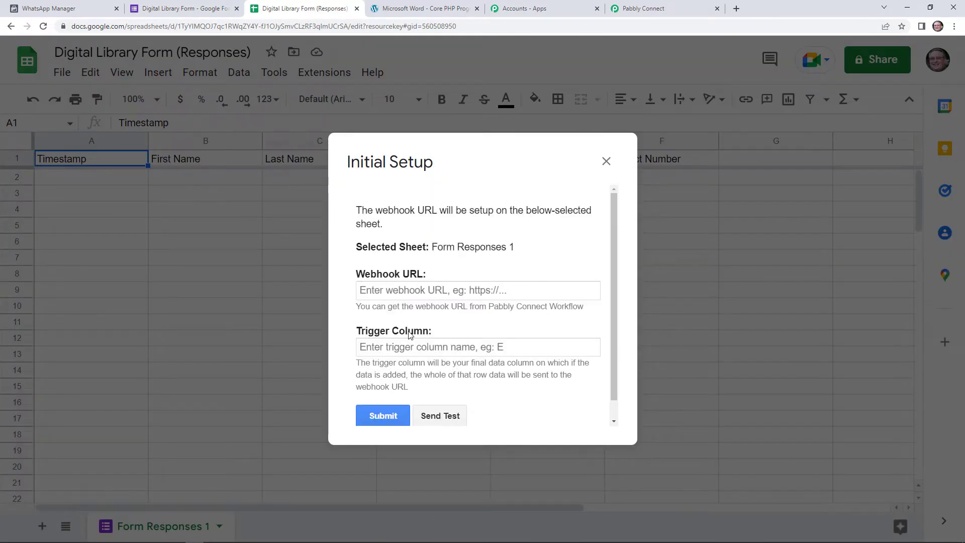
right_click(422, 296)
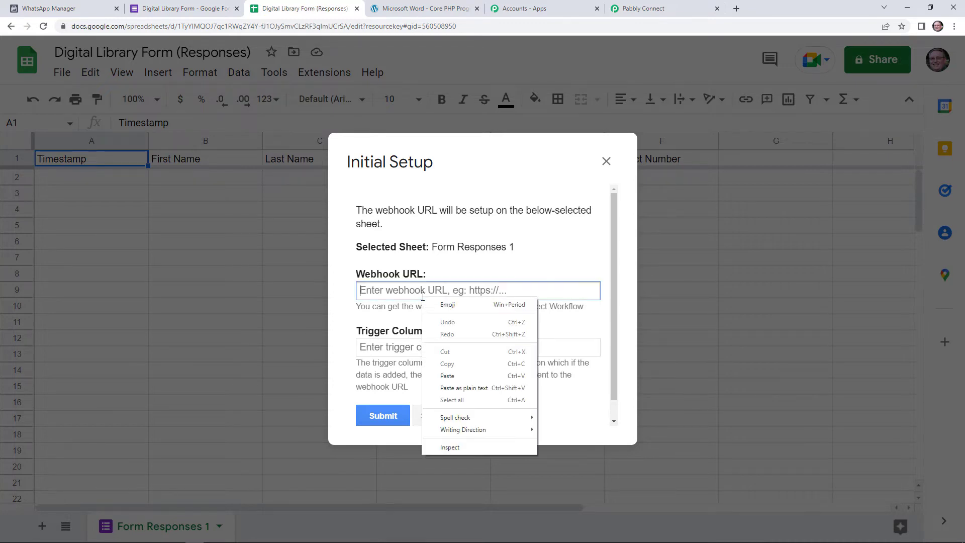
left_click(454, 377)
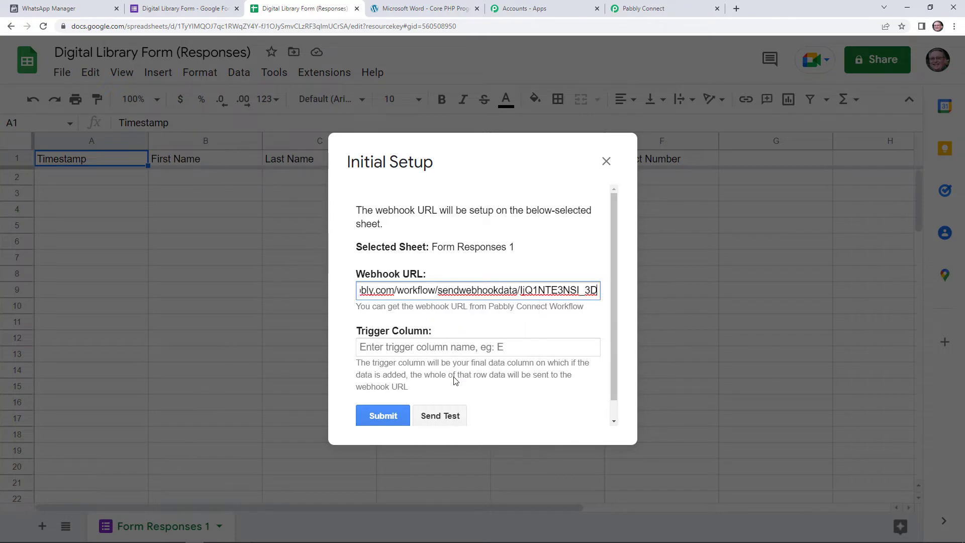
left_click(434, 352)
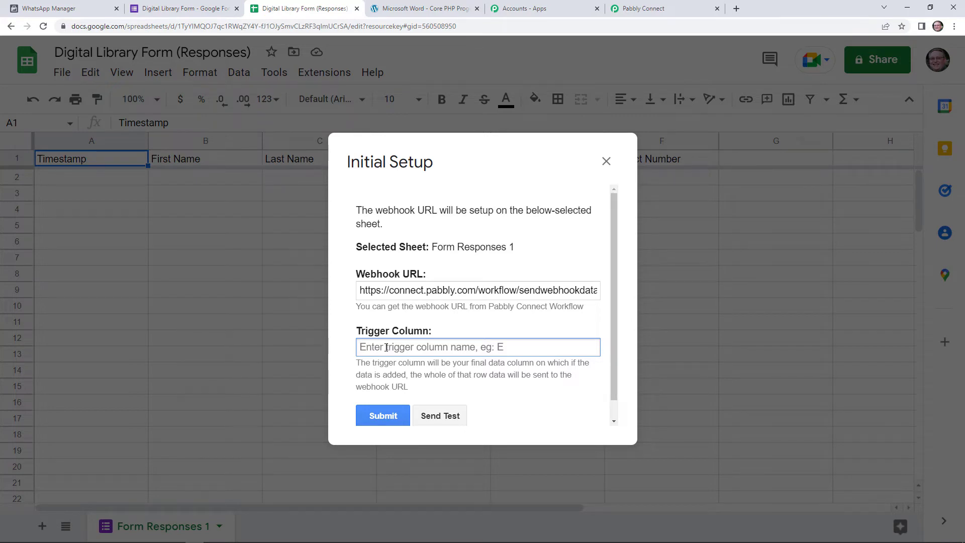
type("F")
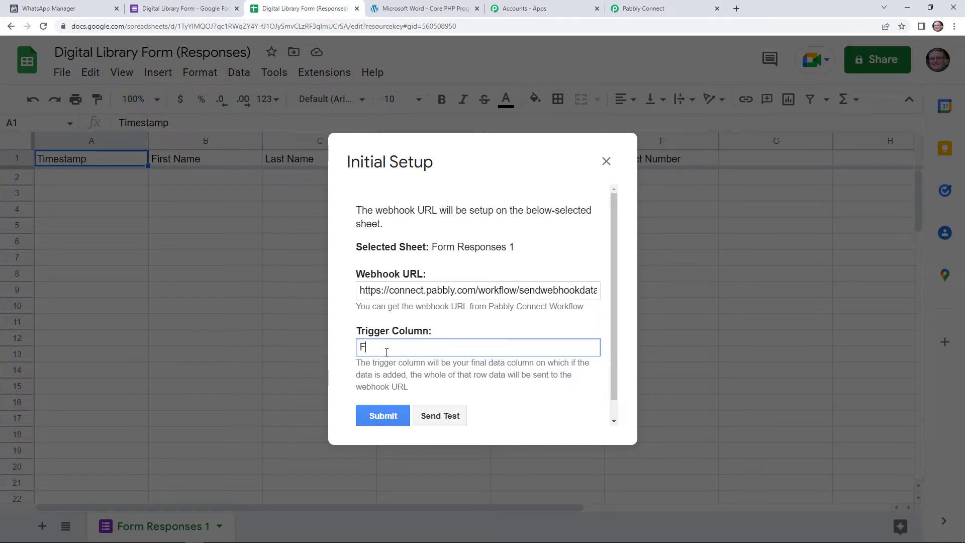
scroll(416, 379, "down", 1)
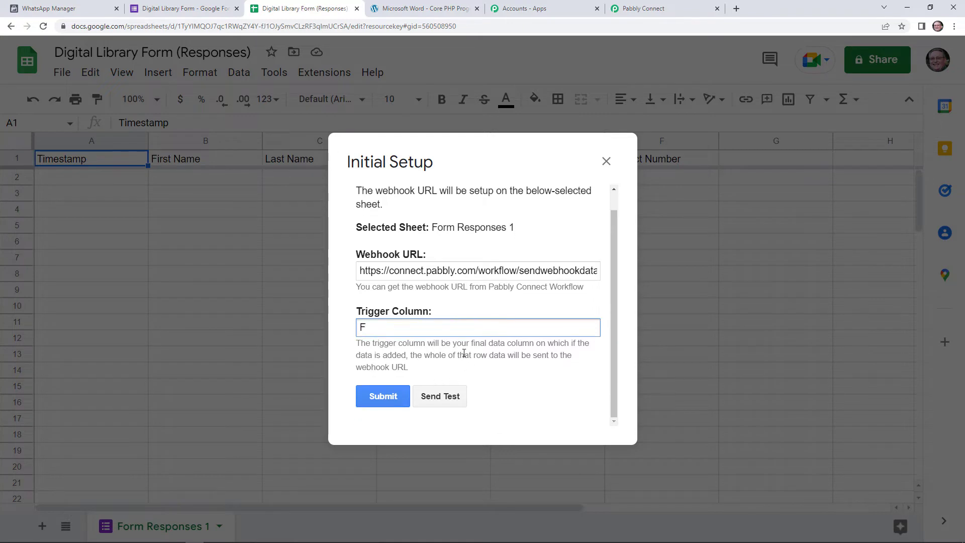
left_click(391, 398)
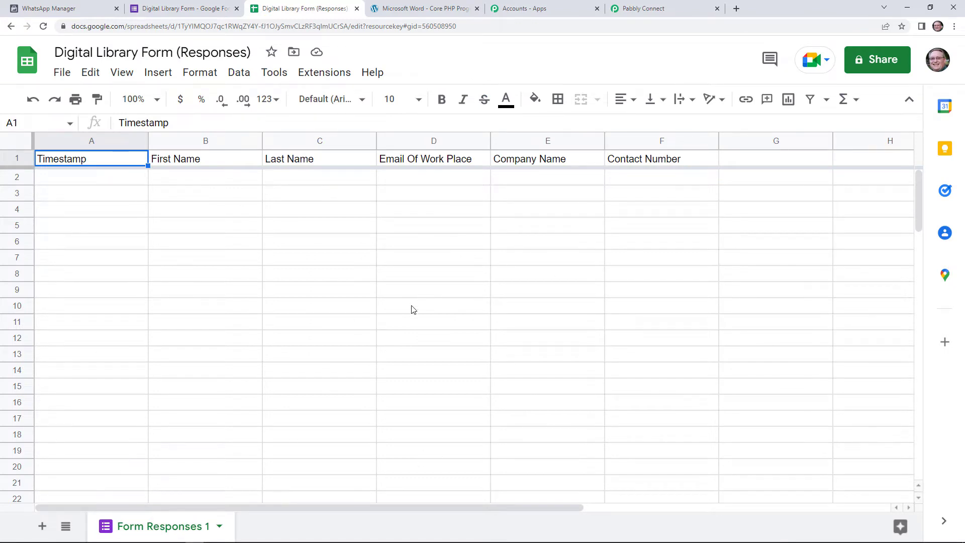
- Enable Send On Event in the Pabbly Connect Webhooks add-on
left_click(313, 74)
mouse_move(377, 224)
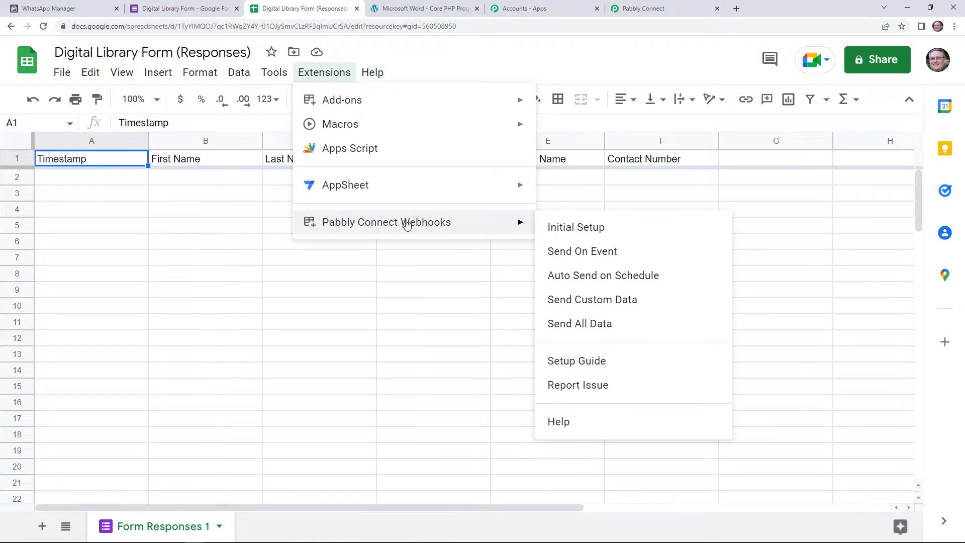
left_click(584, 260)
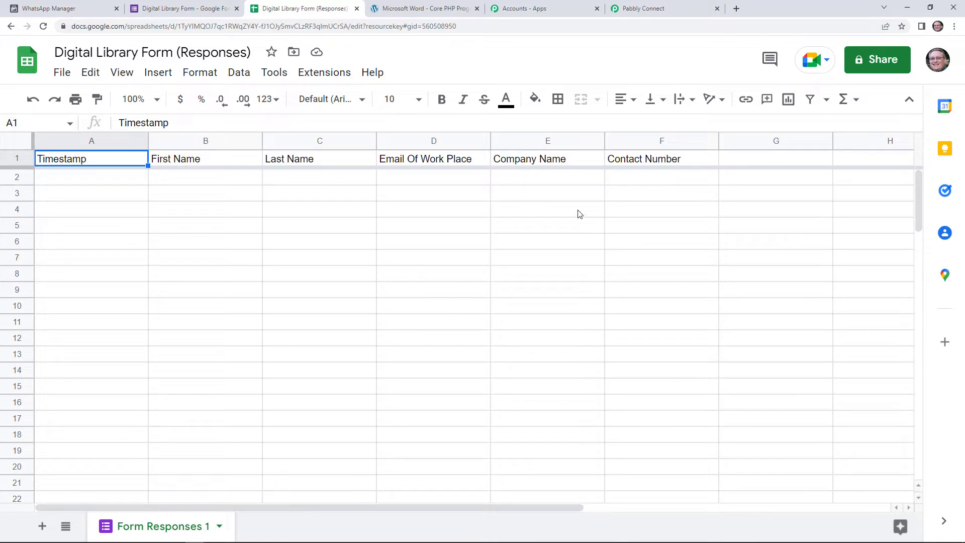
- Open the live Digital Library Form preview from the responses page
left_click(644, 9)
scroll(485, 379, "down", 1)
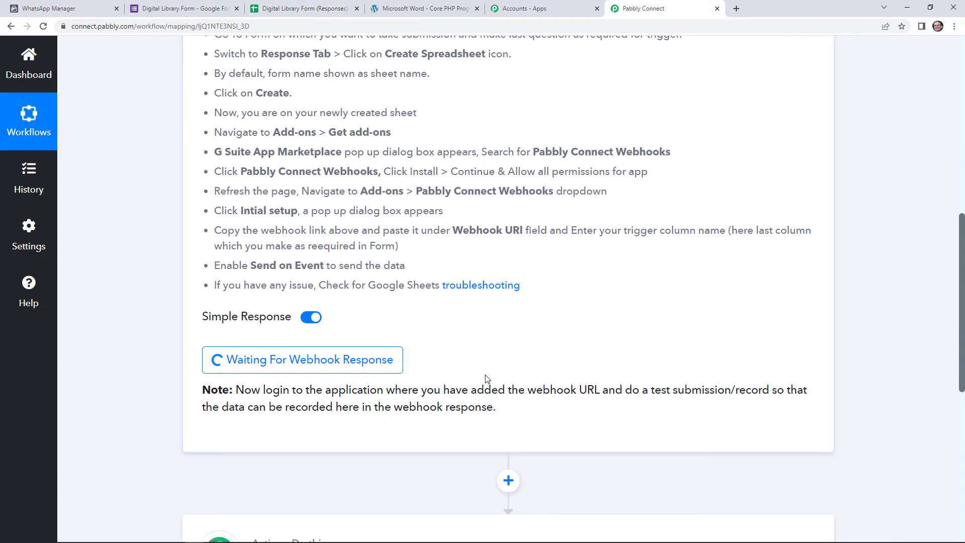
scroll(486, 380, "up", 3)
left_click(193, 6)
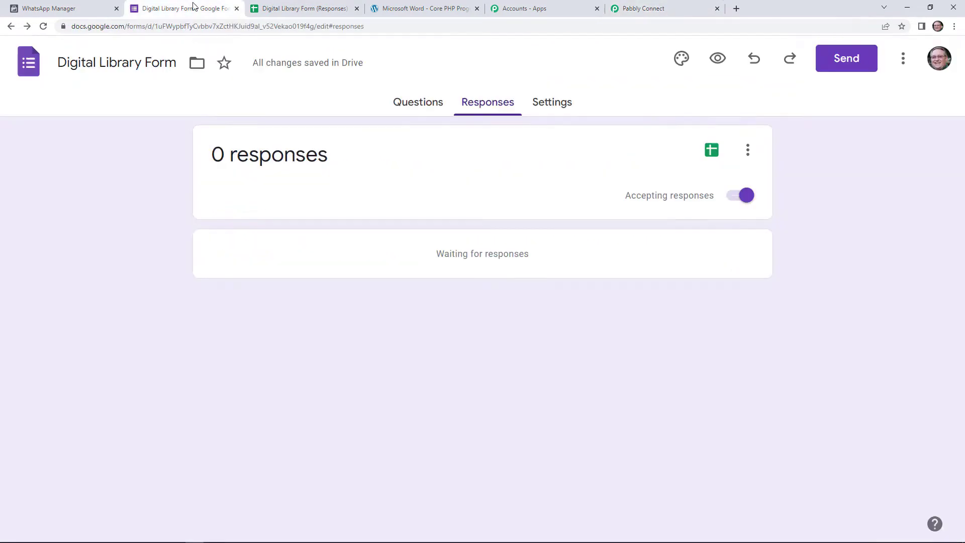
left_click(718, 61)
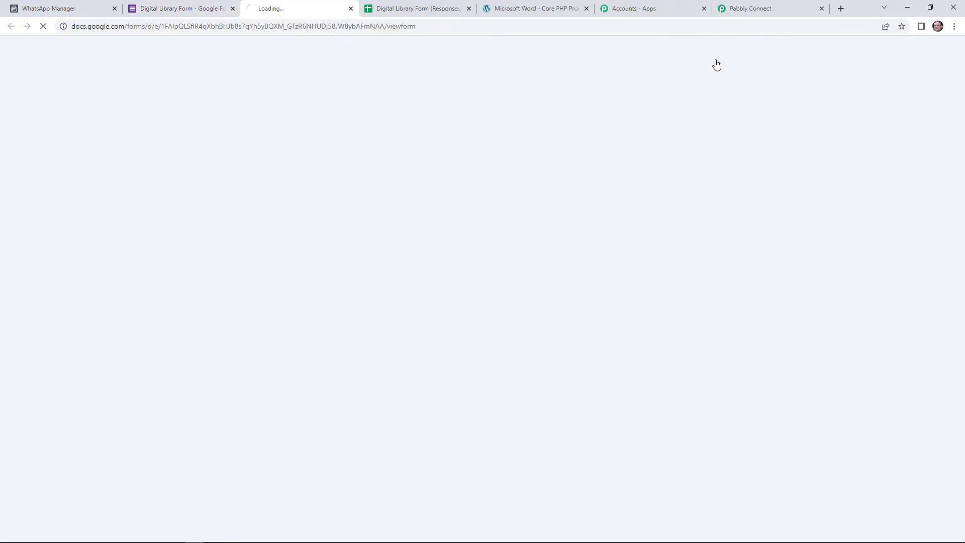
- Enter First Name 'Dummy' and Last Name 'Test' in the form
left_click(338, 219)
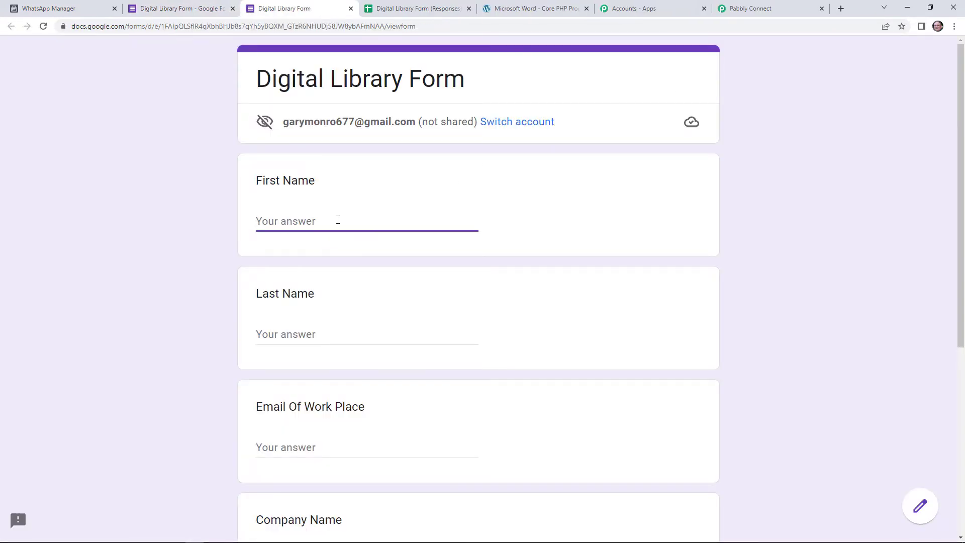
type("d")
key("BackSpace")
type("d")
key("BackSpace")
type("Dummy")
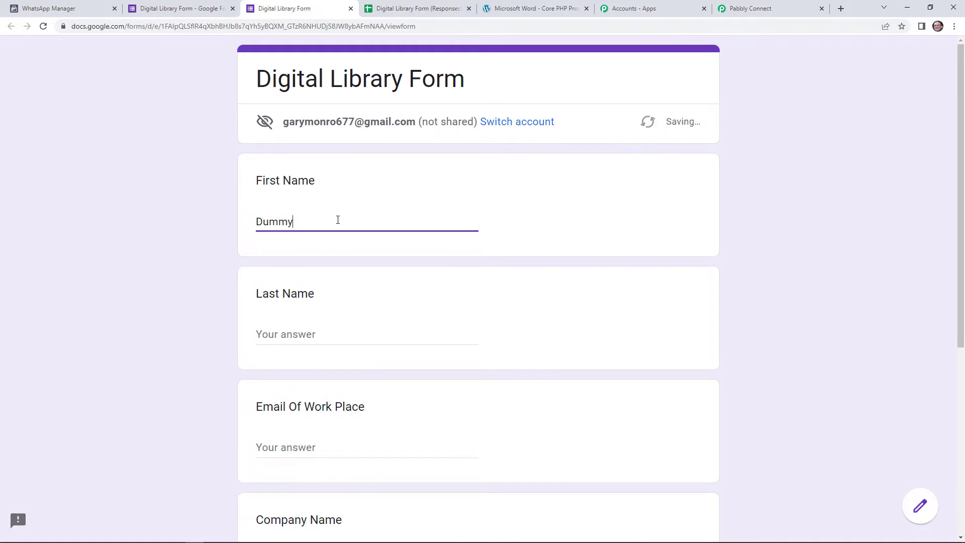
left_click(338, 332)
type("T")
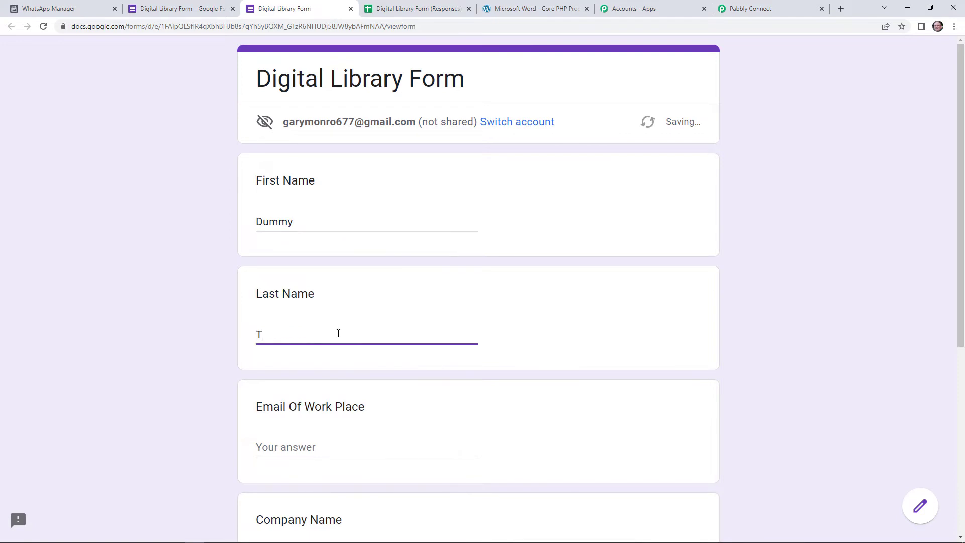
type("est")
- Fill in a work e-mail, company 'XYZ Ltd' and a contact number, then submit the response
scroll(336, 334, "down", 2)
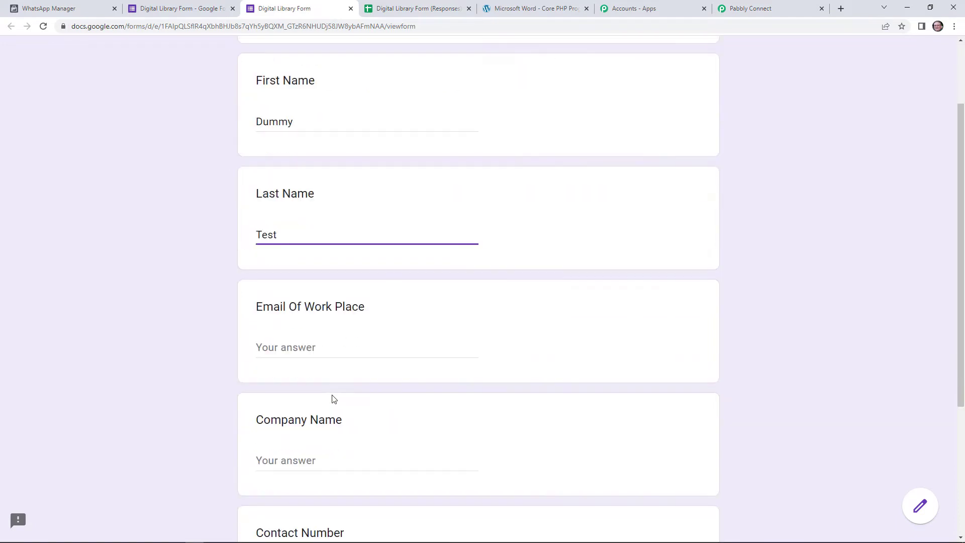
left_click(335, 354)
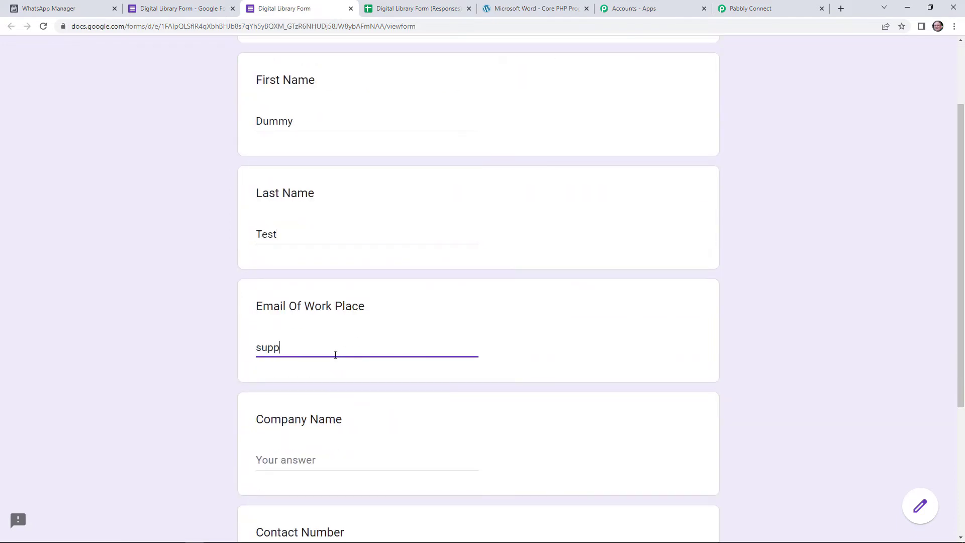
scroll(334, 356, "down", 1)
left_click(330, 412)
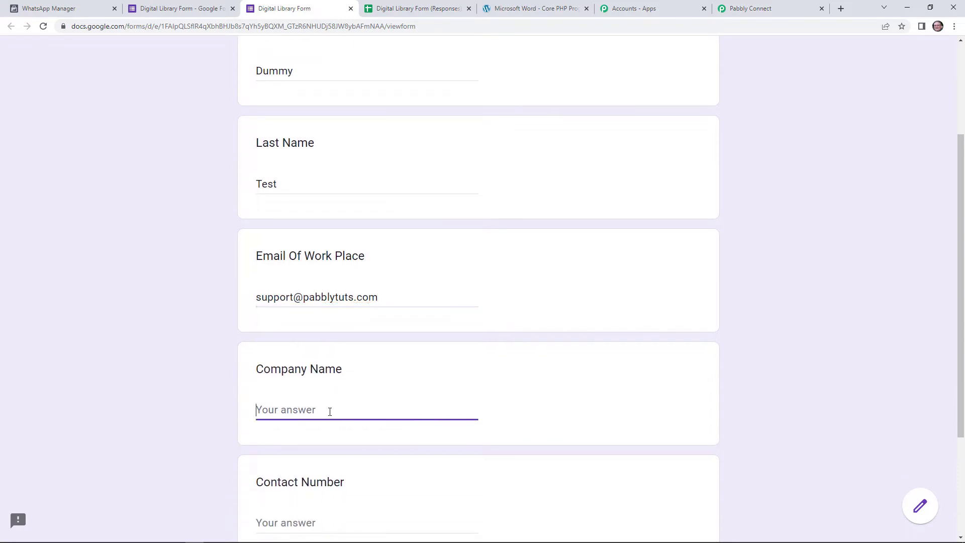
type("XYZ Ltd")
scroll(337, 428, "down", 1)
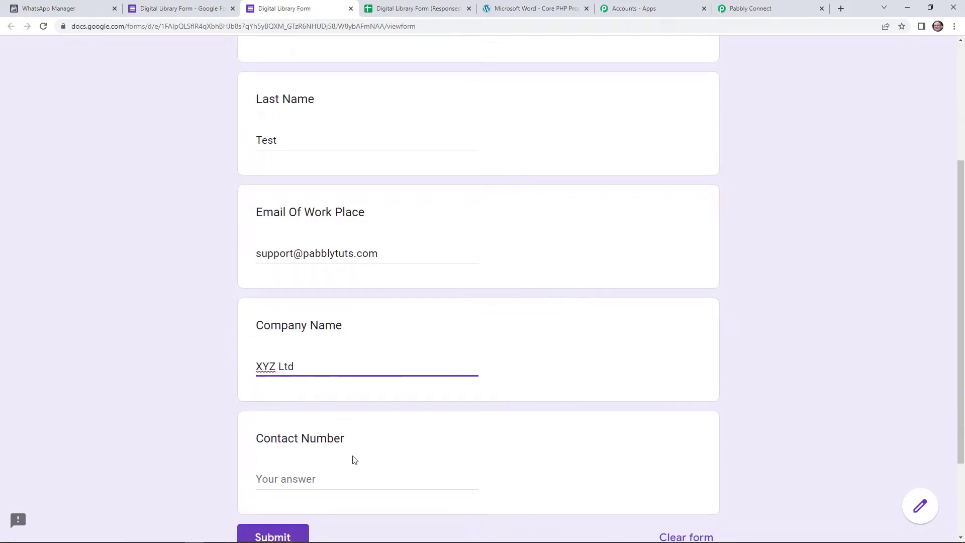
left_click(342, 469)
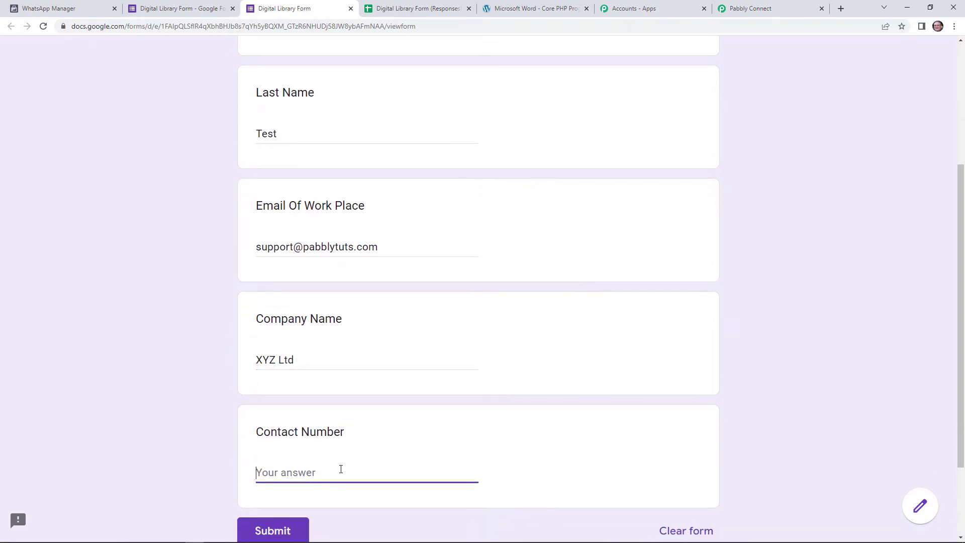
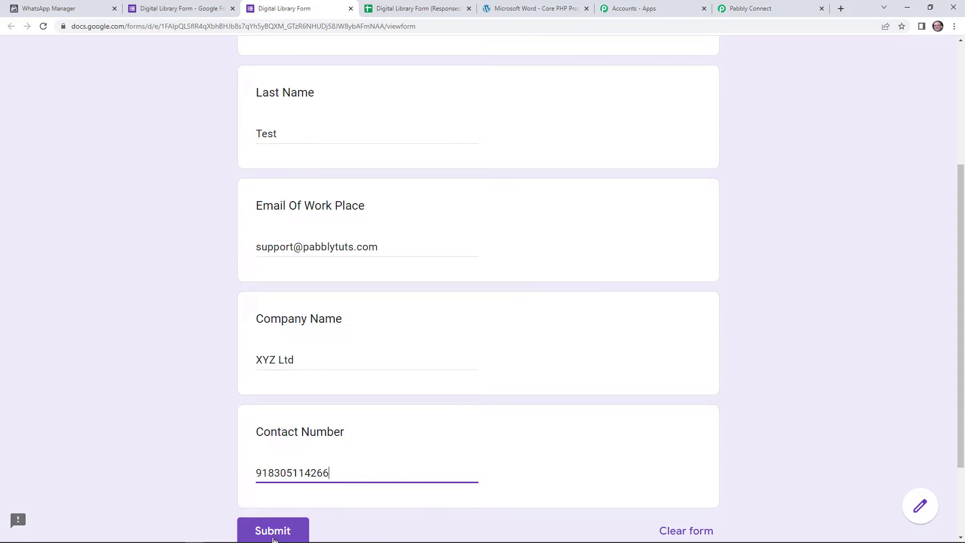
left_click(274, 533)
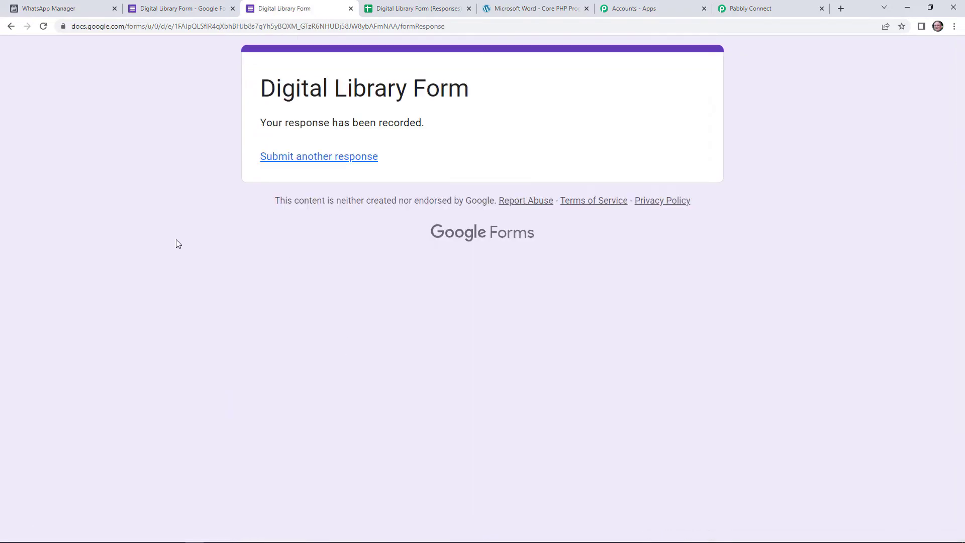
- Confirm the new row in the response sheet and review the test response captured by Pabbly Connect
left_click(397, 5)
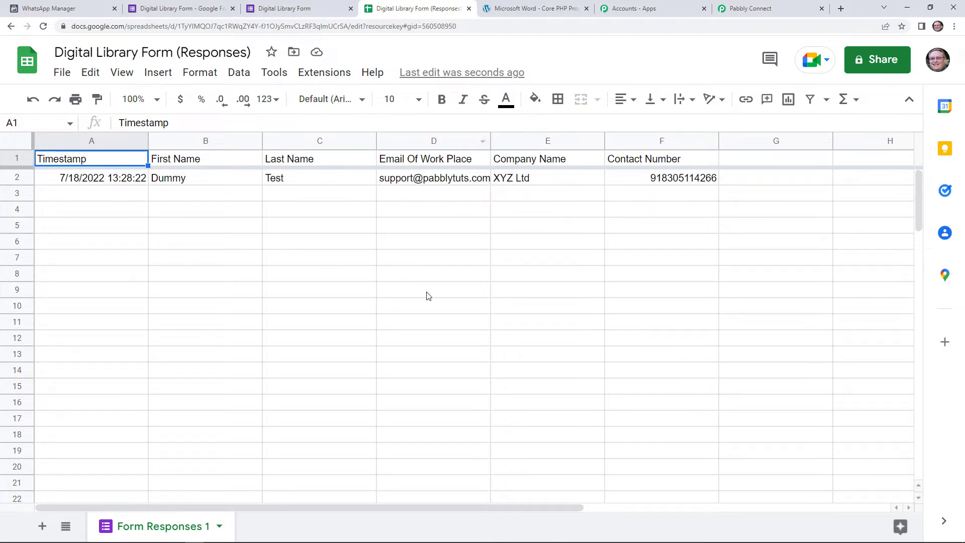
left_click(761, 8)
scroll(666, 284, "down", 4)
scroll(662, 302, "down", 3)
scroll(855, 276, "down", 2)
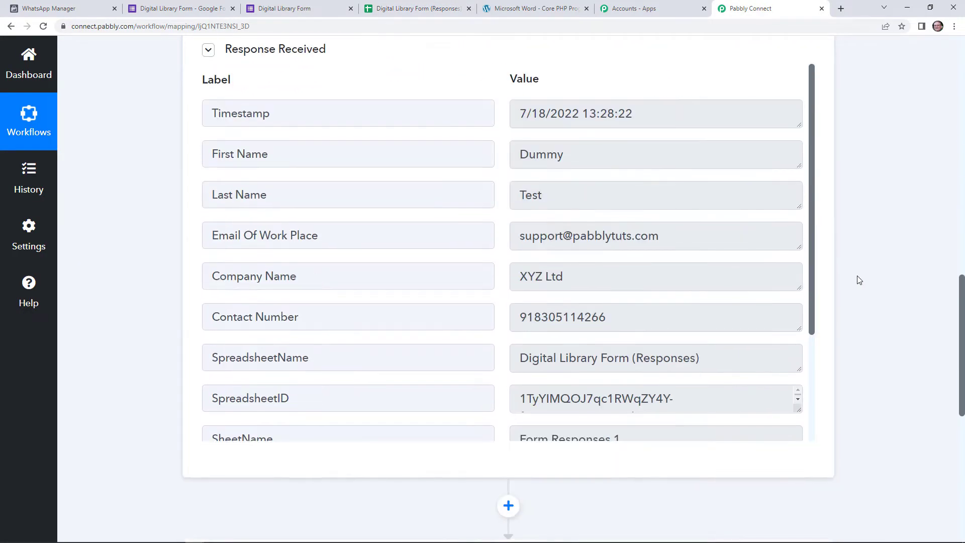
scroll(876, 271, "down", 2)
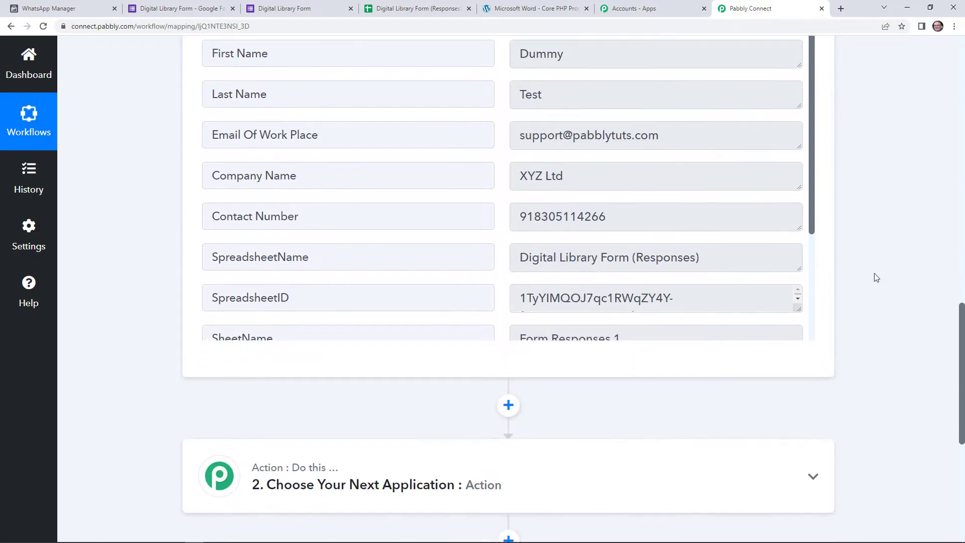
scroll(654, 342, "down", 3)
left_click(533, 325)
- Choose WhatsApp Cloud API as the action app by searching 'whats'
scroll(553, 302, "down", 2)
left_click(528, 320)
type("whats")
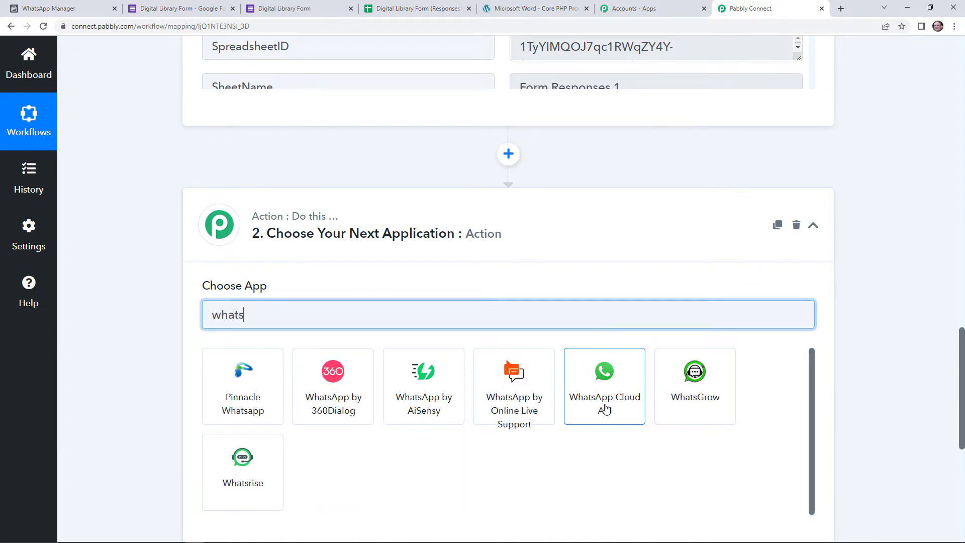
left_click(606, 410)
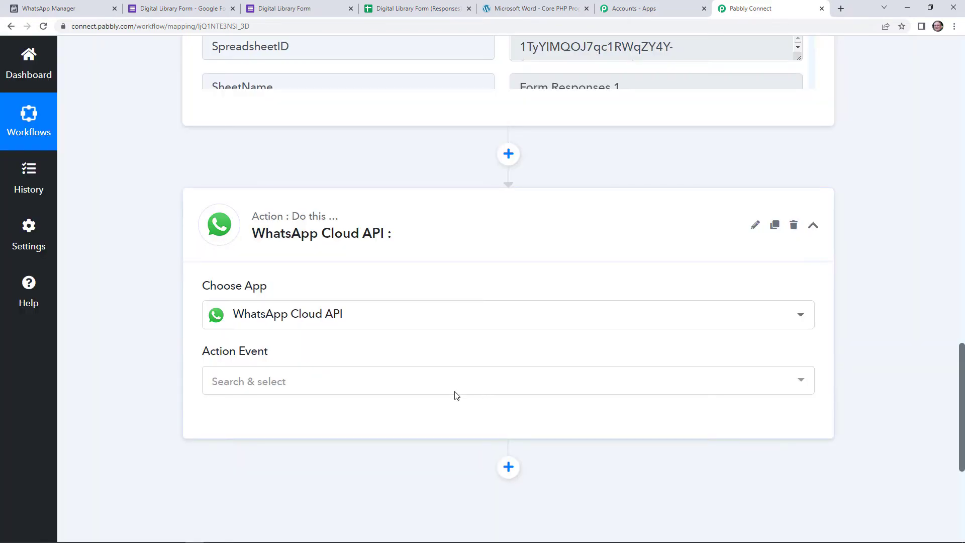
- Set the action event to Send Template Message and begin connecting an account
left_click(394, 383)
left_click(328, 462)
left_click(239, 428)
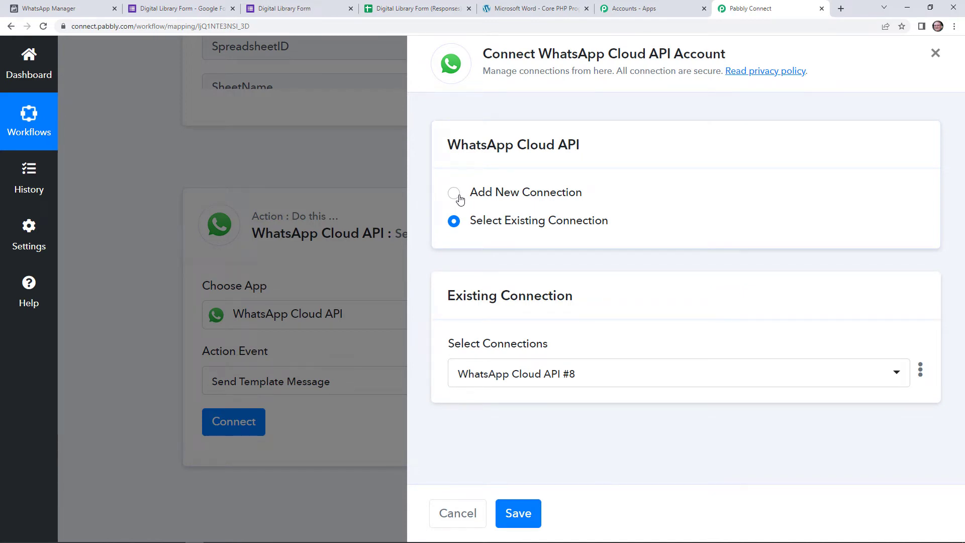
- Link the step to the existing WhatsApp Cloud API #8 connection and save it
left_click(454, 193)
scroll(651, 349, "down", 3)
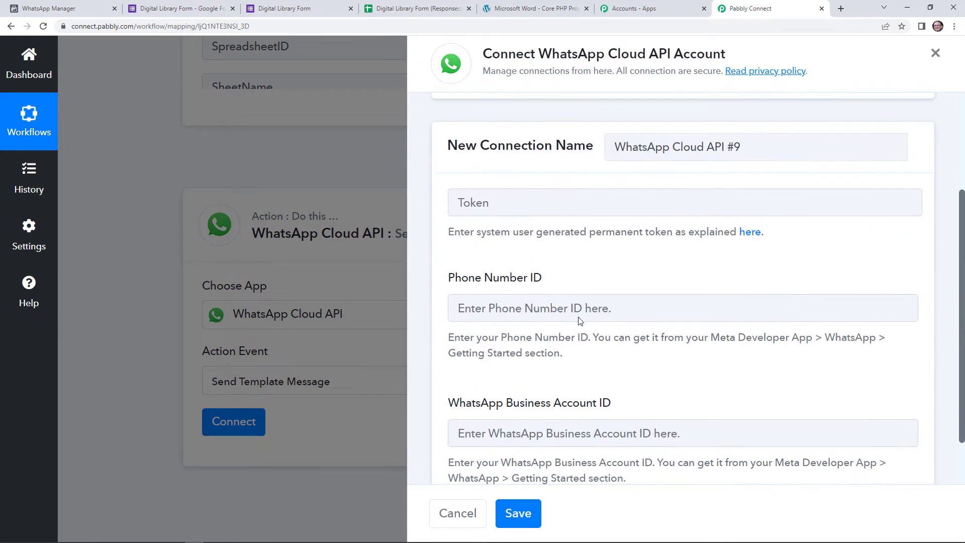
scroll(480, 364, "down", 1)
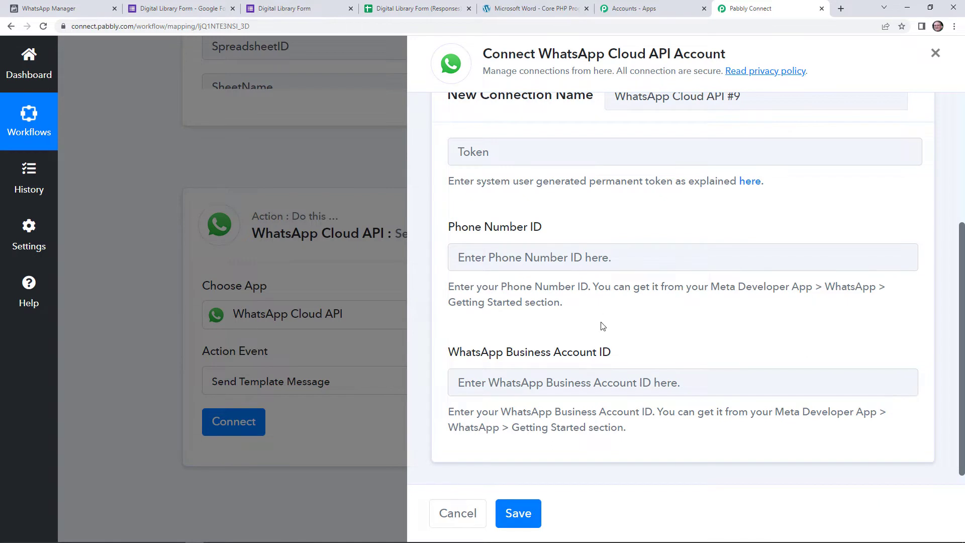
scroll(608, 324, "up", 2)
scroll(614, 340, "up", 1)
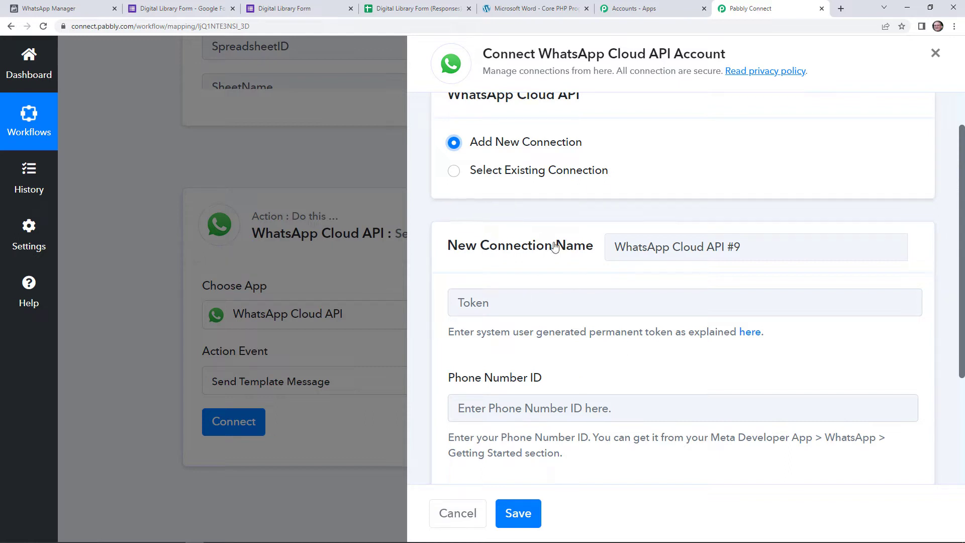
left_click(487, 173)
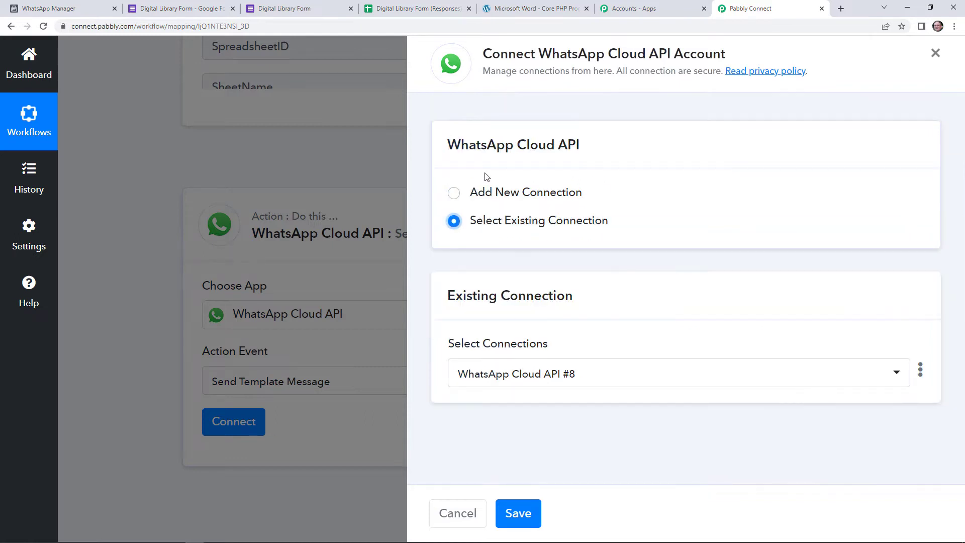
left_click(520, 514)
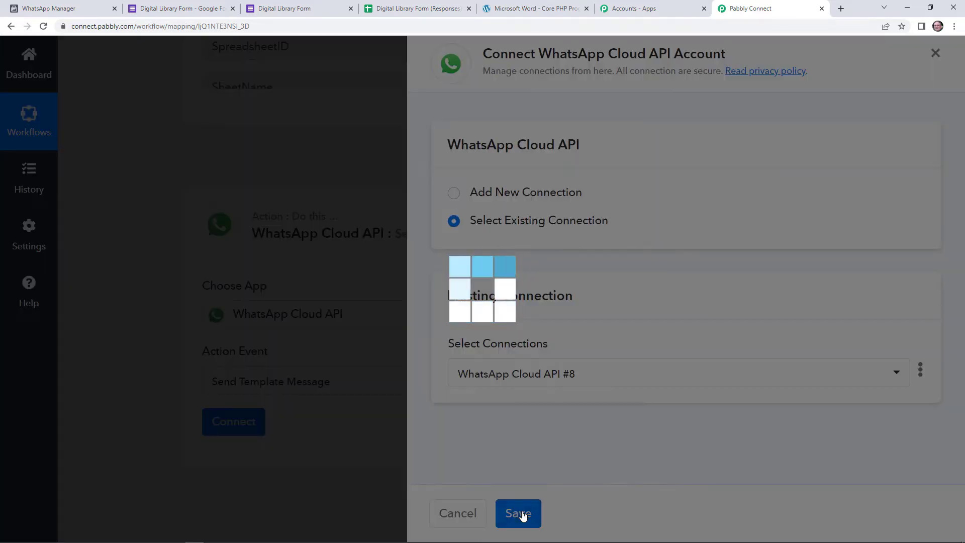
scroll(431, 421, "down", 3)
scroll(417, 438, "down", 4)
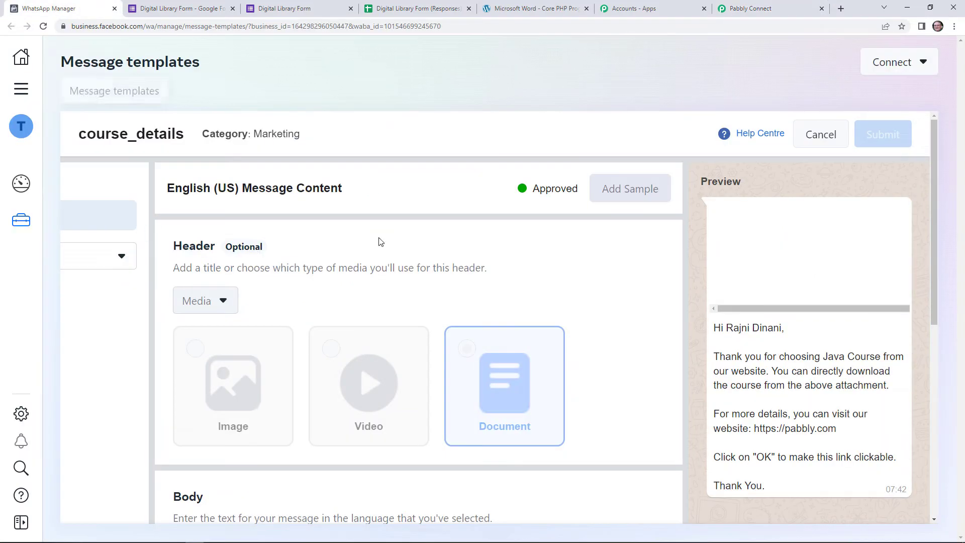
- Switch to WhatsApp Manager to view the course_details template and its document header
left_click(49, 8)
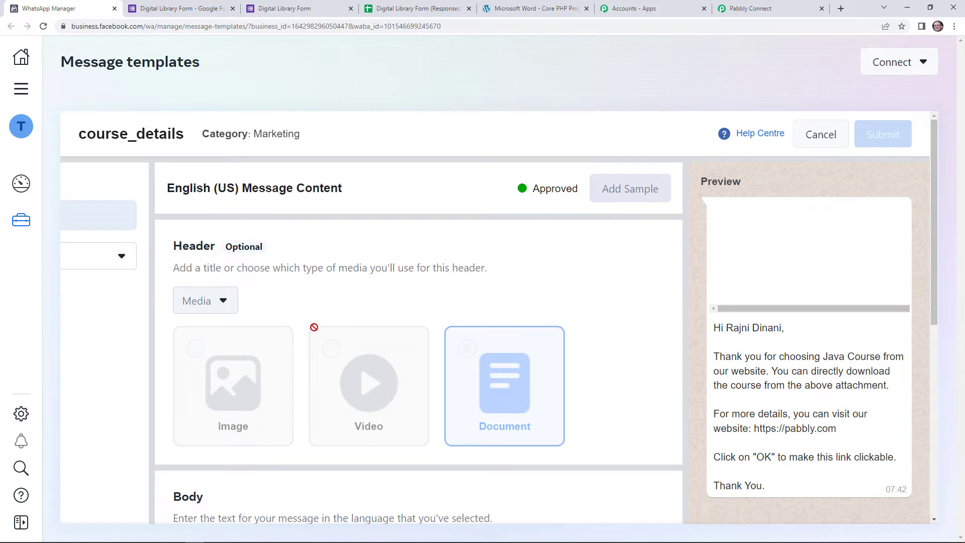
- Review the course_details template body, then view the PHP-for-Beginners PDF
scroll(509, 355, "down", 2)
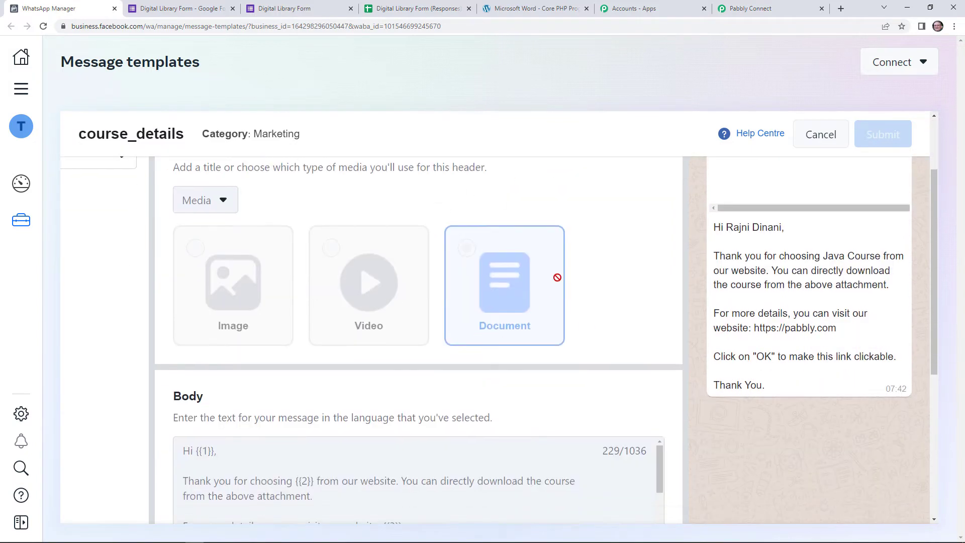
left_click(525, 9)
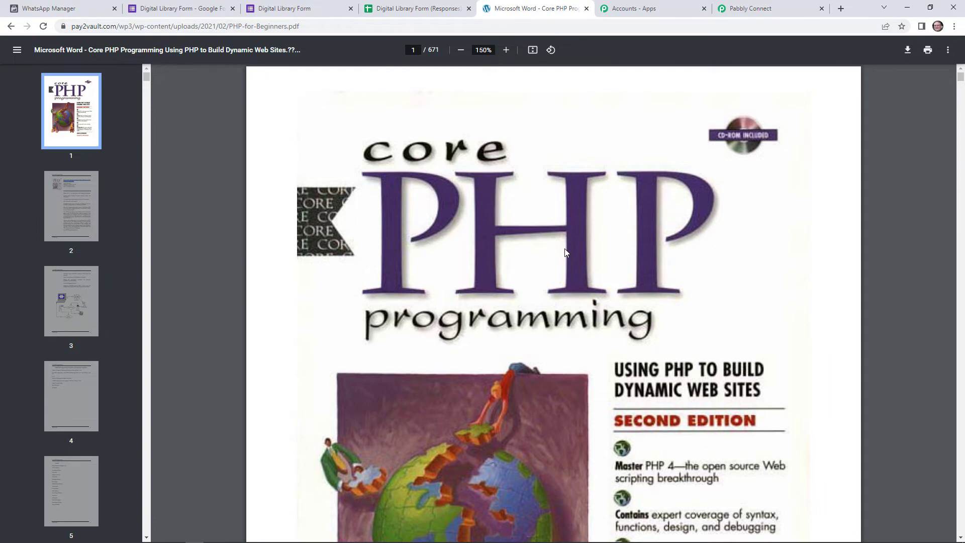
- In Pabbly Connect, choose course_details as the Template Name, searching 'cou'
left_click(785, 8)
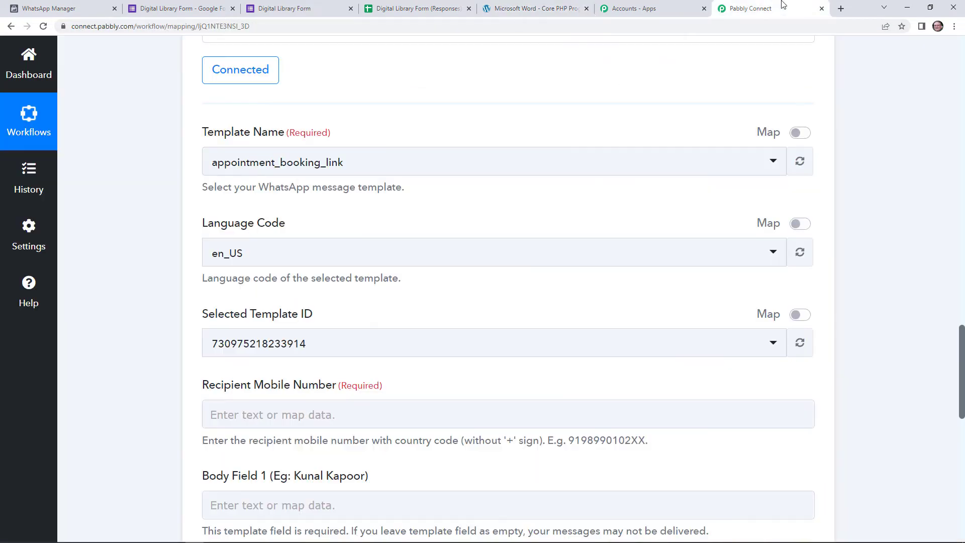
left_click(341, 170)
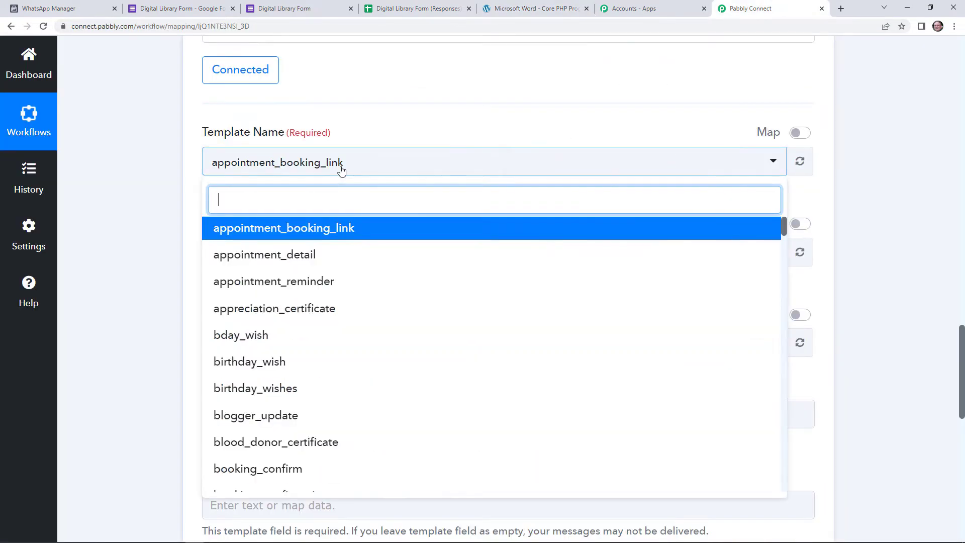
type("cou")
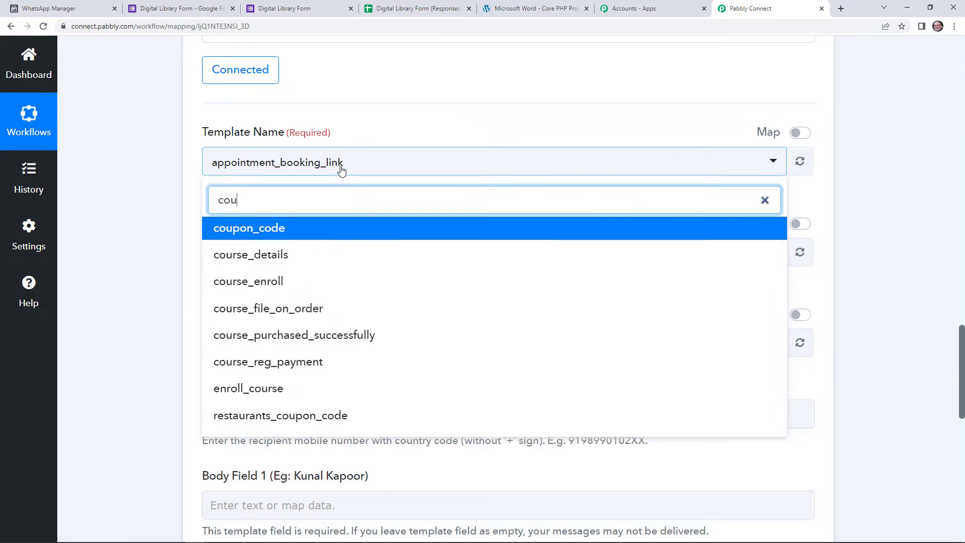
left_click(306, 261)
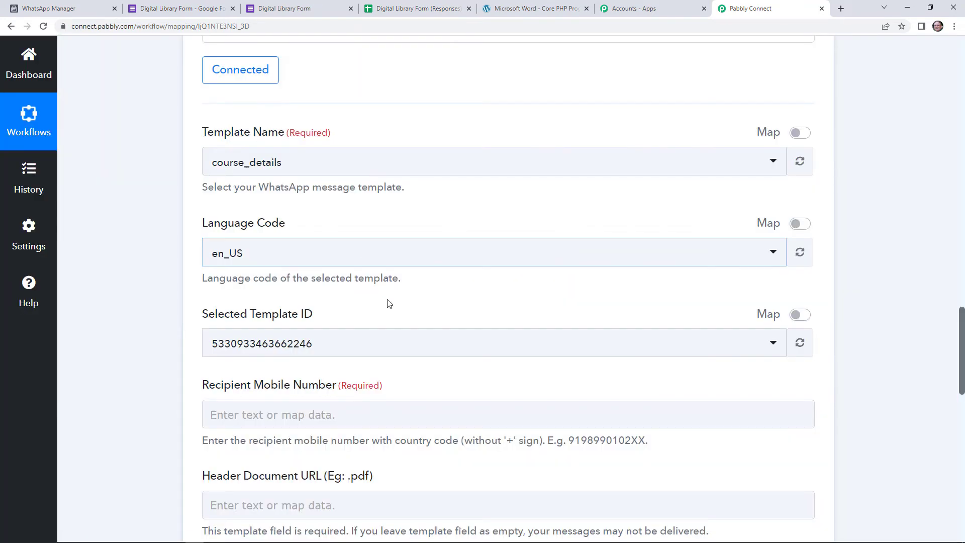
scroll(381, 316, "down", 3)
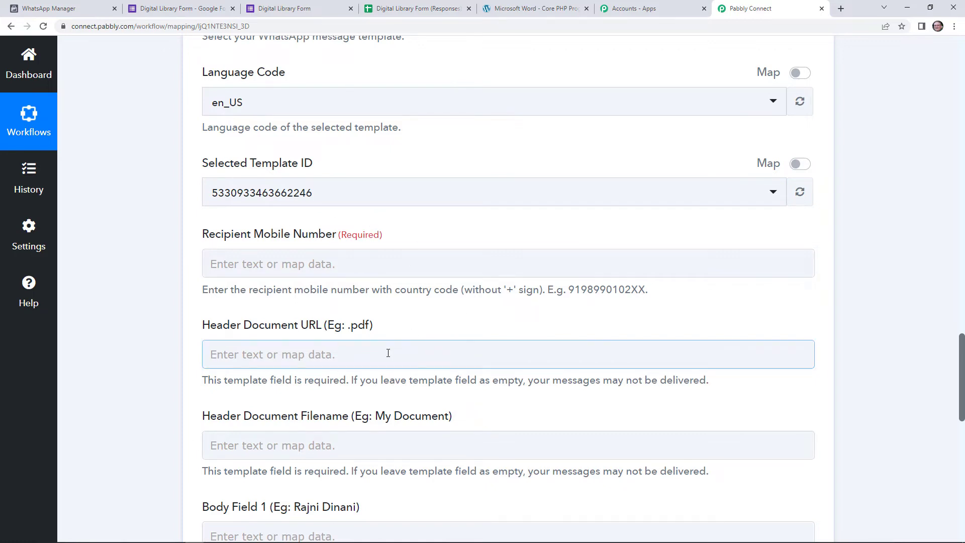
scroll(347, 252, "down", 1)
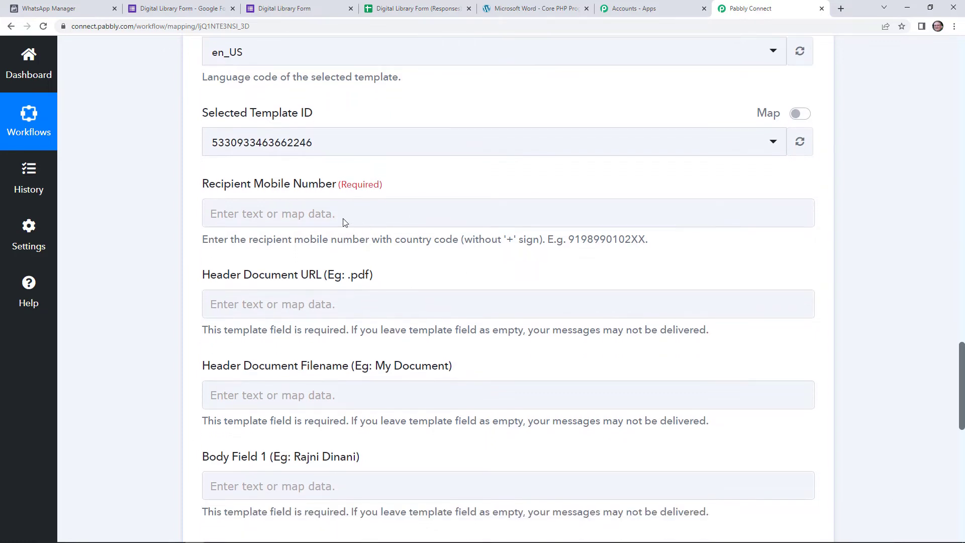
- Map Recipient Mobile Number to the Google Forms Contact Number, then return to WhatsApp Manager
left_click(340, 216)
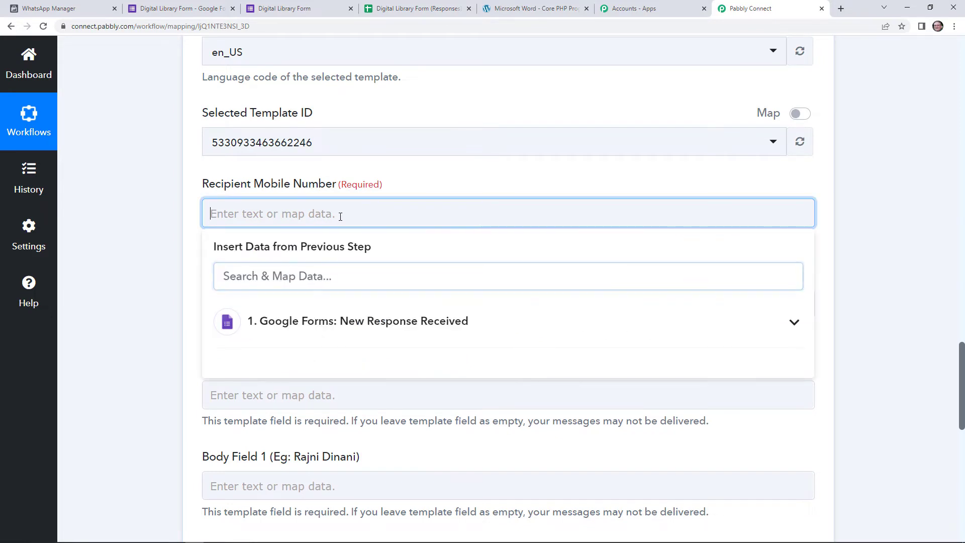
left_click(355, 317)
scroll(393, 441, "down", 2)
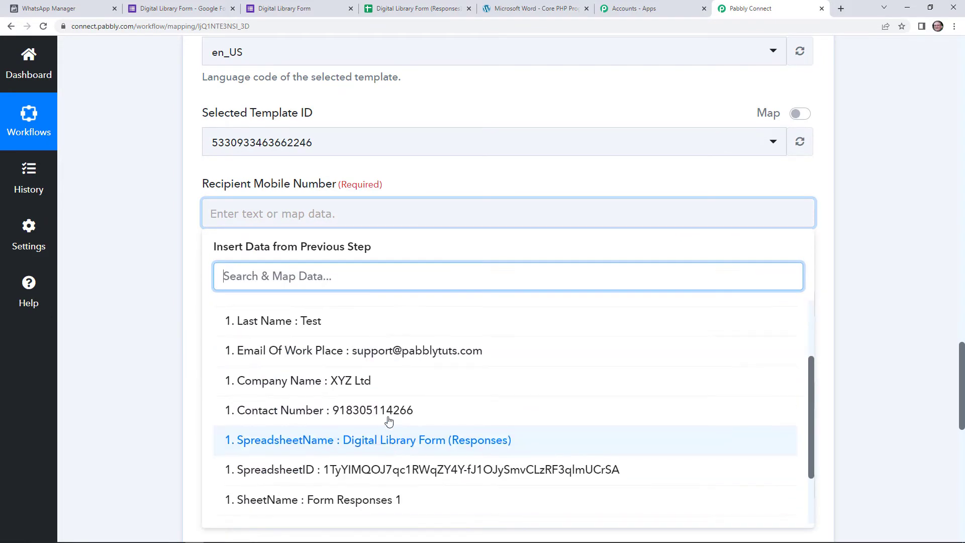
left_click(387, 349)
left_click(431, 195)
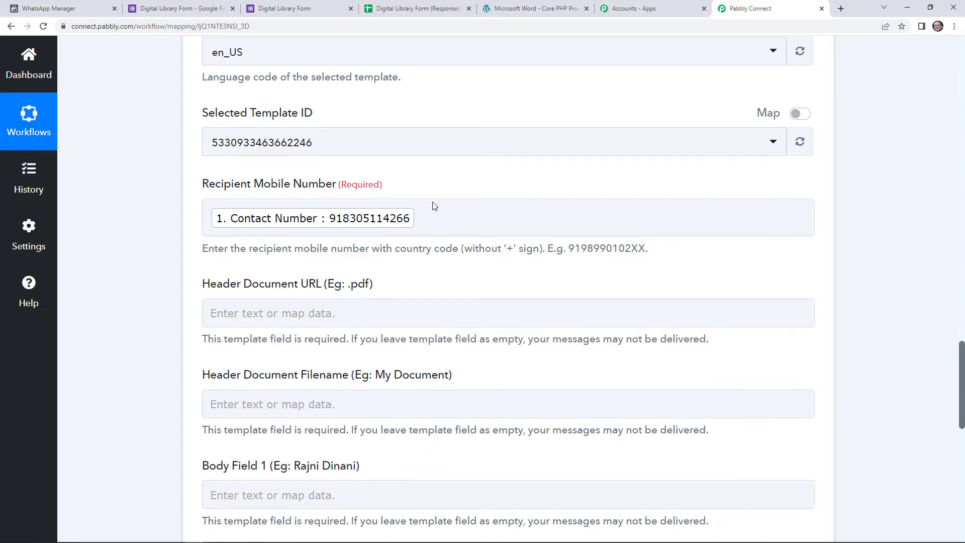
scroll(303, 266, "down", 1)
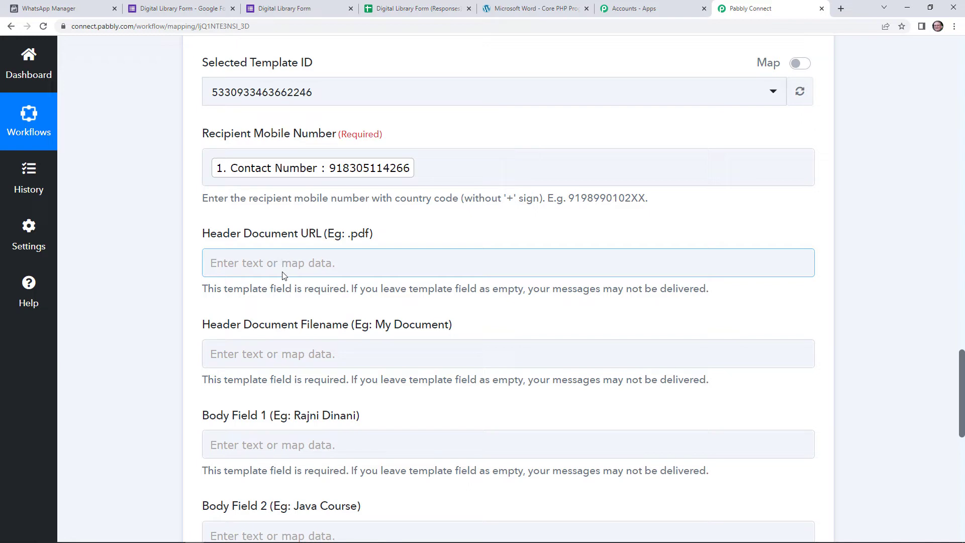
left_click(48, 8)
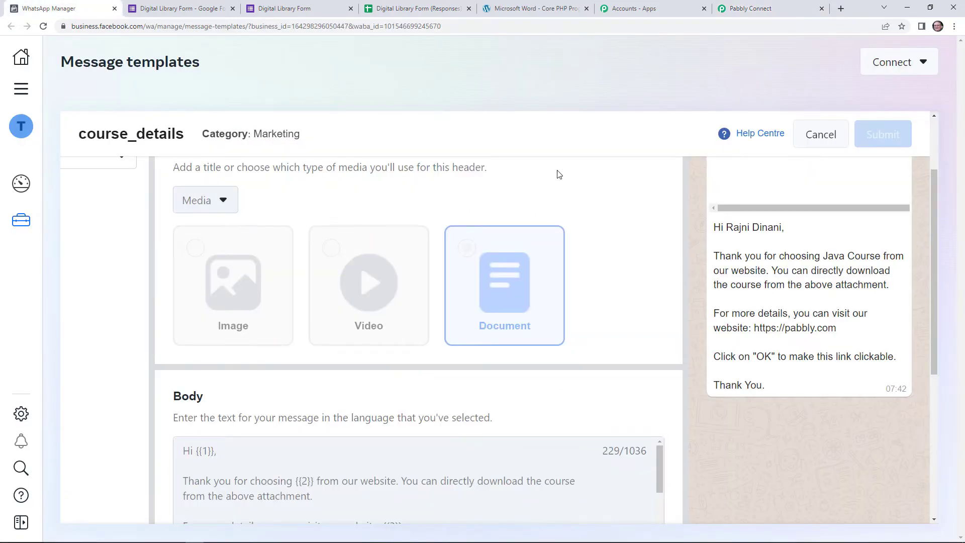
- Copy the PHP-for-Beginners PDF's web address from its address bar and return to Pabbly
scroll(198, 247, "up", 2)
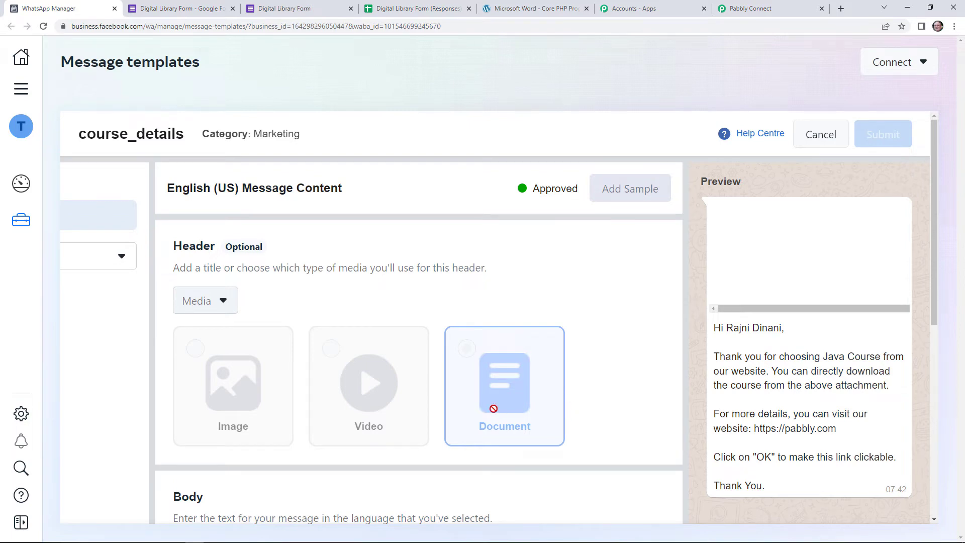
left_click(511, 10)
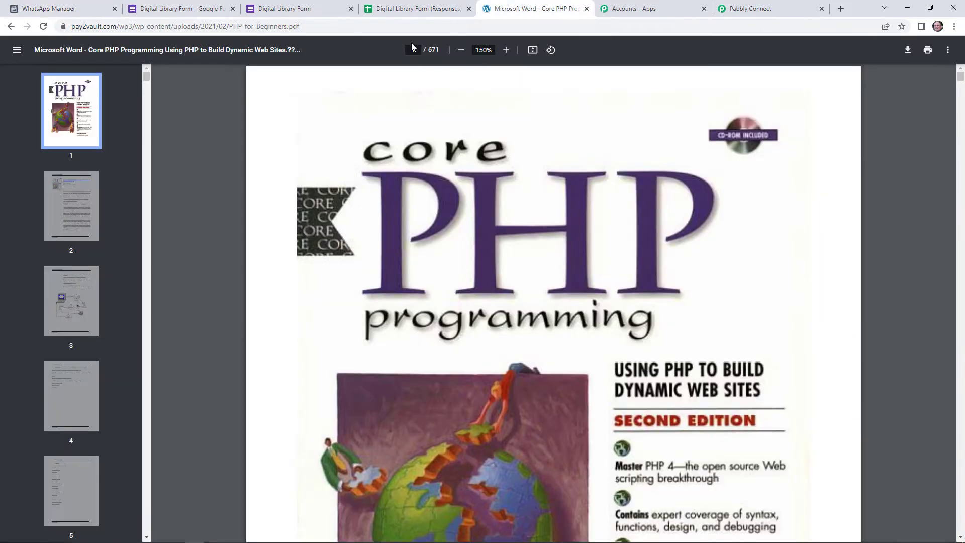
left_click(236, 29)
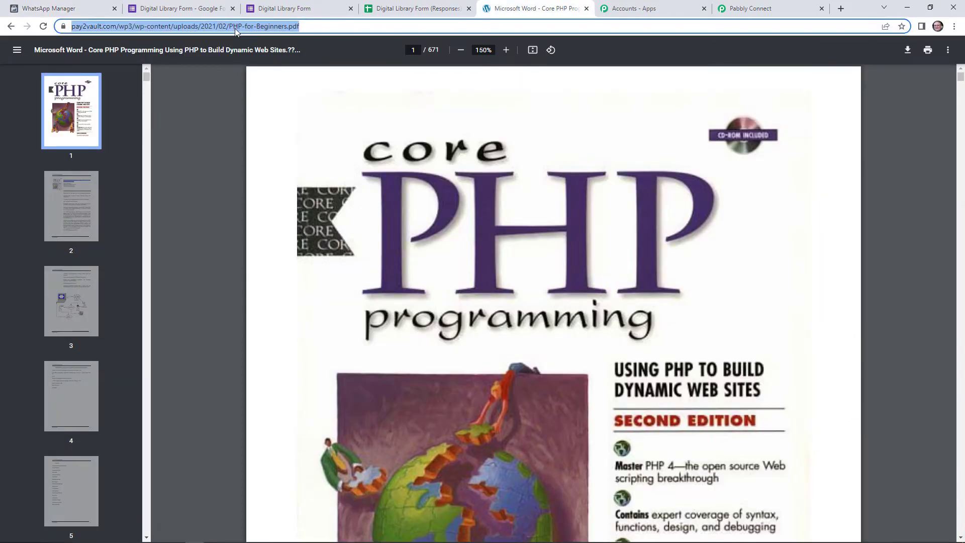
right_click(236, 31)
left_click(278, 98)
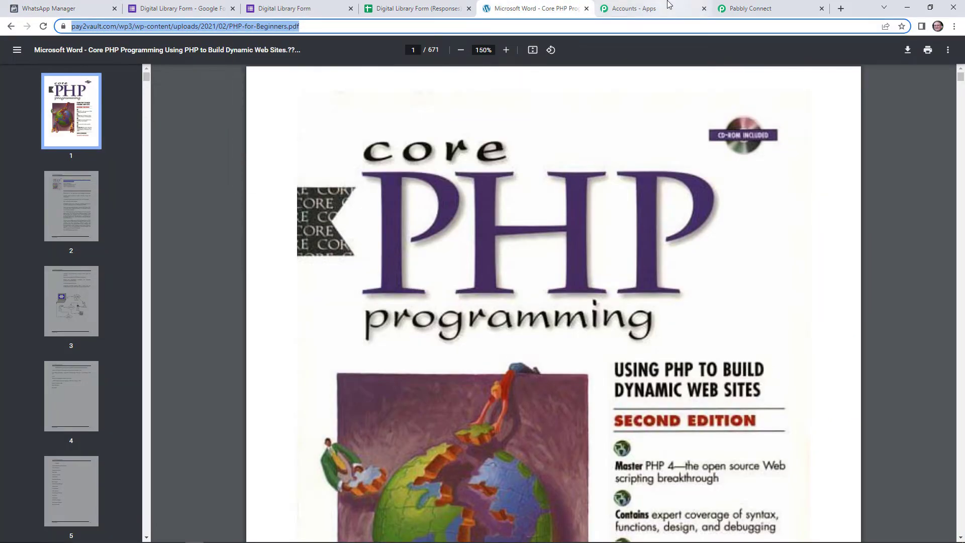
left_click(720, 7)
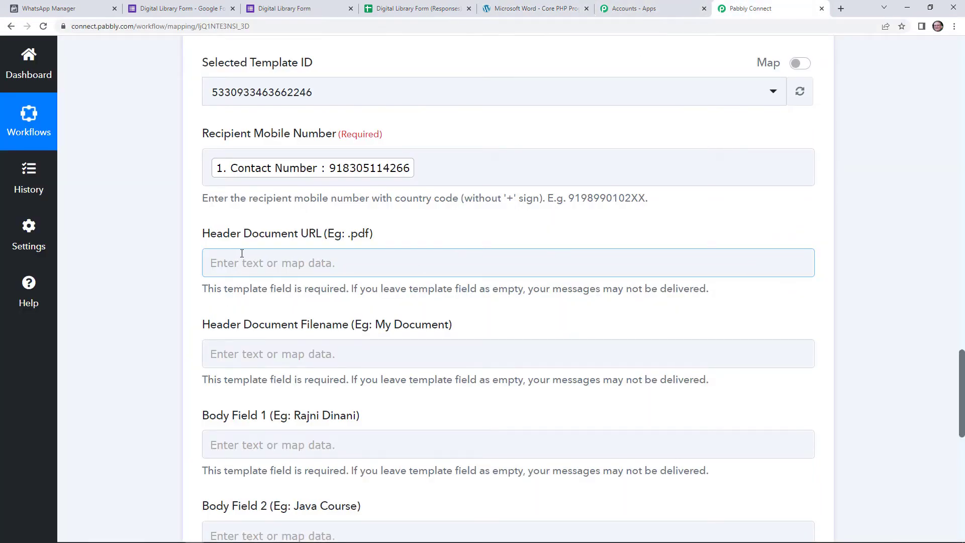
- Paste the PDF link into the Header Document URL field
right_click(242, 254)
left_click(312, 331)
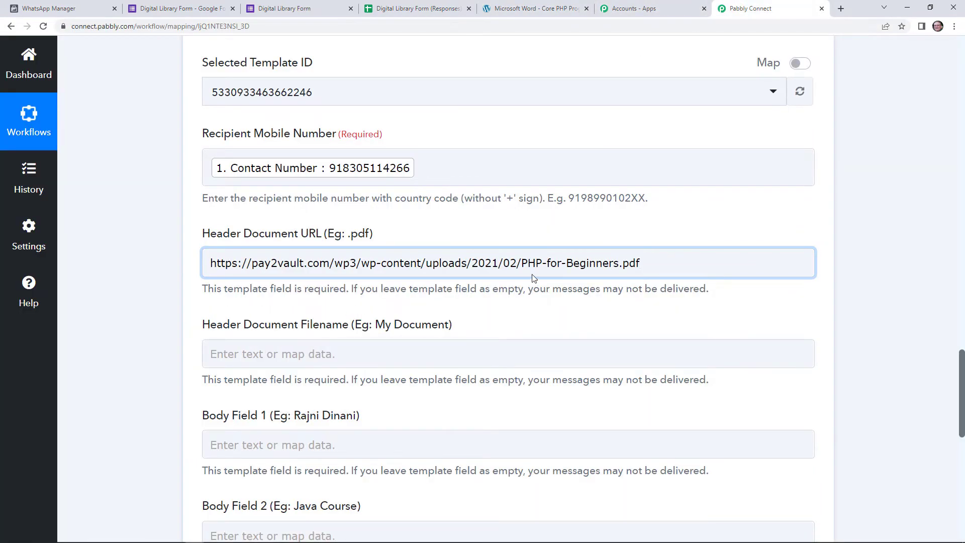
scroll(532, 314, "down", 1)
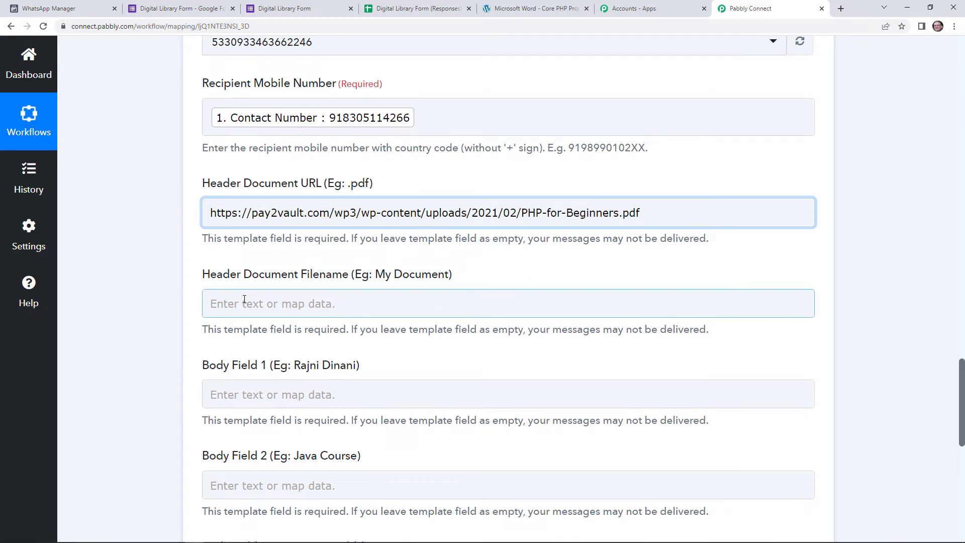
- Copy 'PHP-for-Beginners' from the URL and paste it as the Header Document Filename
double_click(524, 216)
key("shift+Right")
key("shift+Right")
key("shift+Right")
key("shift+Right")
key("shift+Right")
key("shift+Right")
key("shift+Right")
key("shift+Right")
key("shift+Right")
key("shift+Right")
key("shift+Right")
key("shift+Right")
key("shift+Right")
key("shift+Right")
key("ctrl+c")
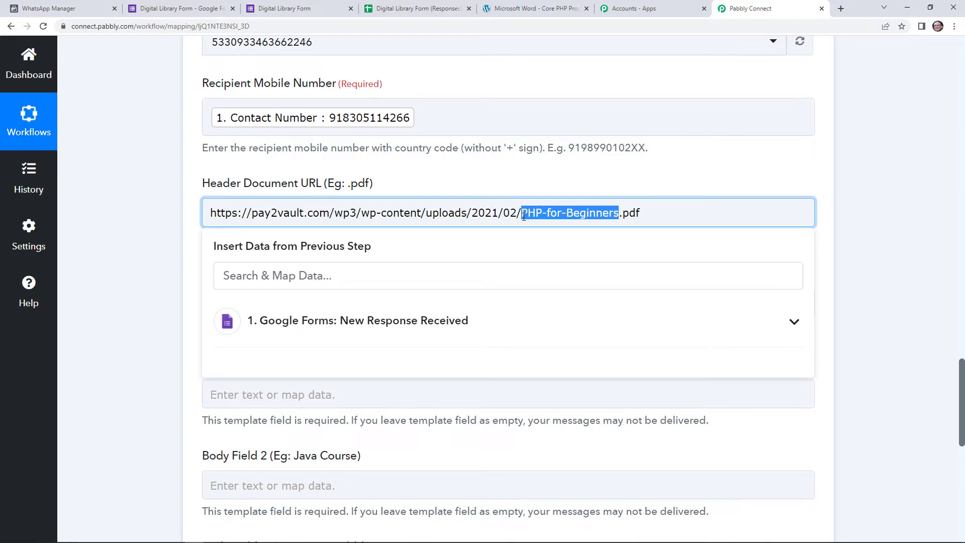
left_click(308, 345)
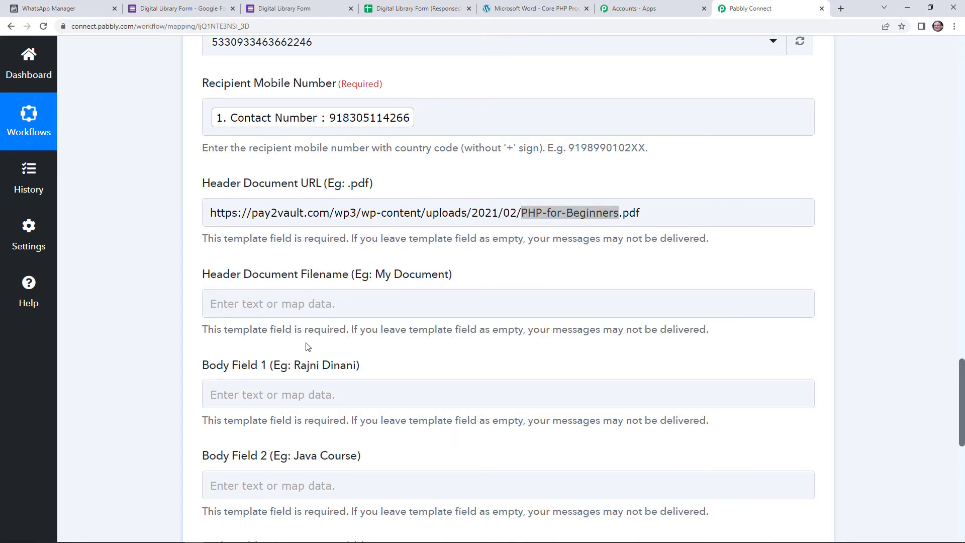
right_click(308, 314)
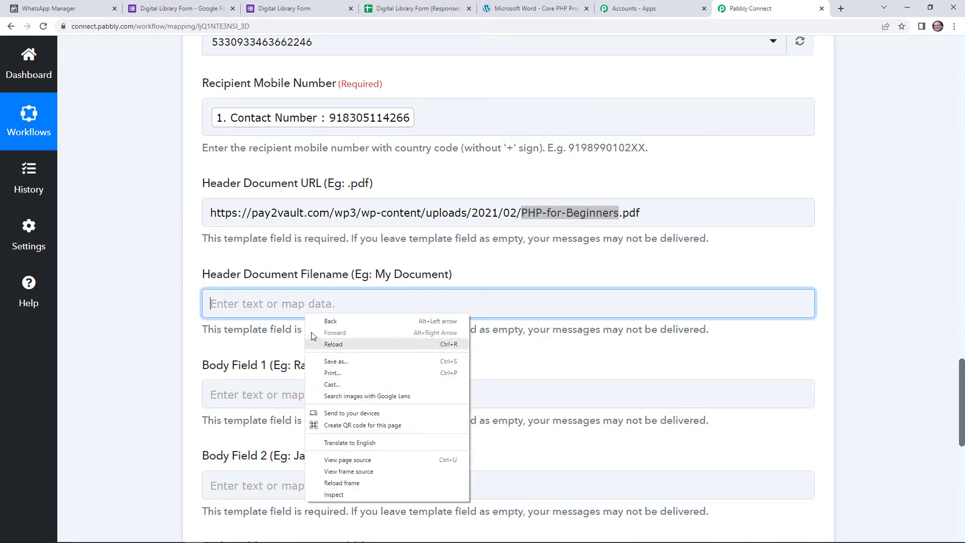
right_click(259, 311)
left_click(281, 304)
right_click(282, 304)
left_click(346, 380)
scroll(401, 305, "down", 2)
scroll(400, 305, "down", 1)
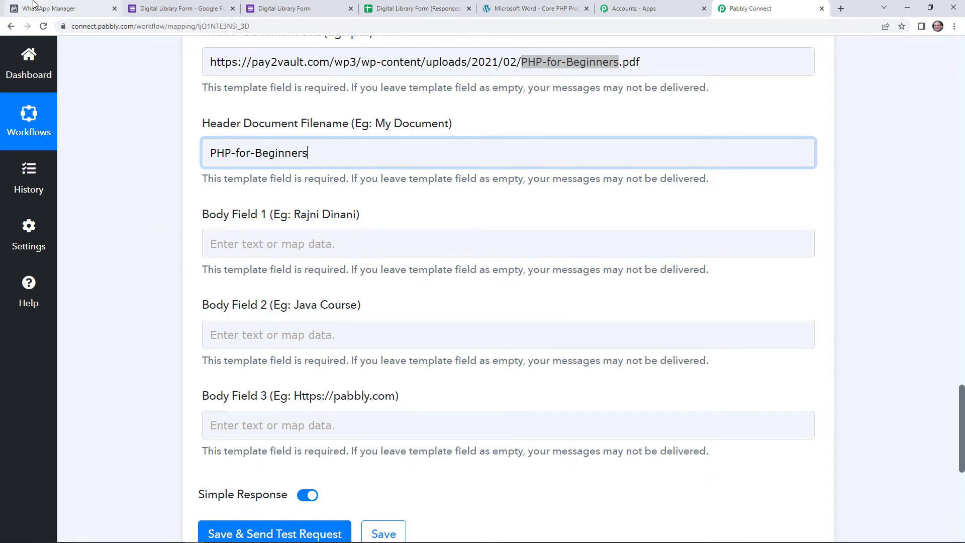
left_click(63, 8)
scroll(497, 483, "down", 3)
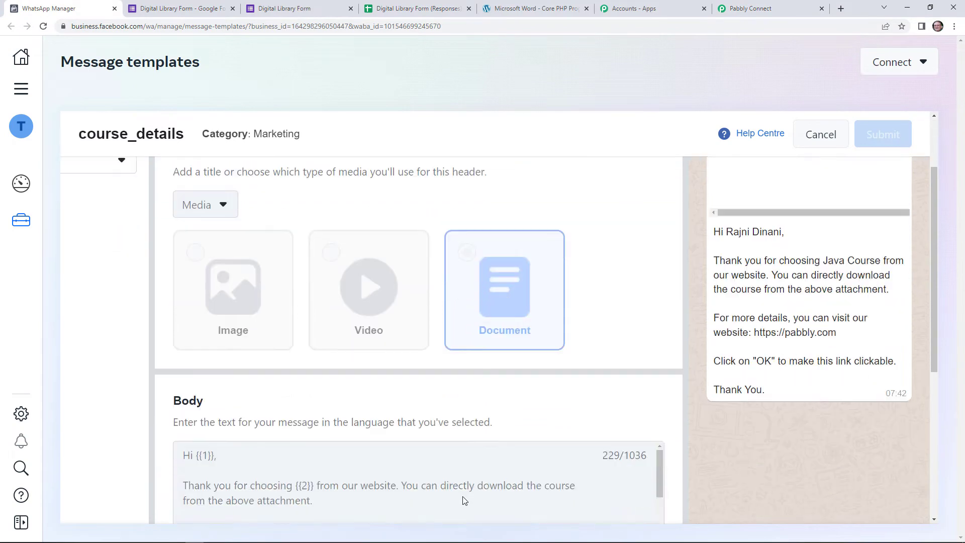
scroll(399, 427, "down", 2)
scroll(397, 426, "up", 2)
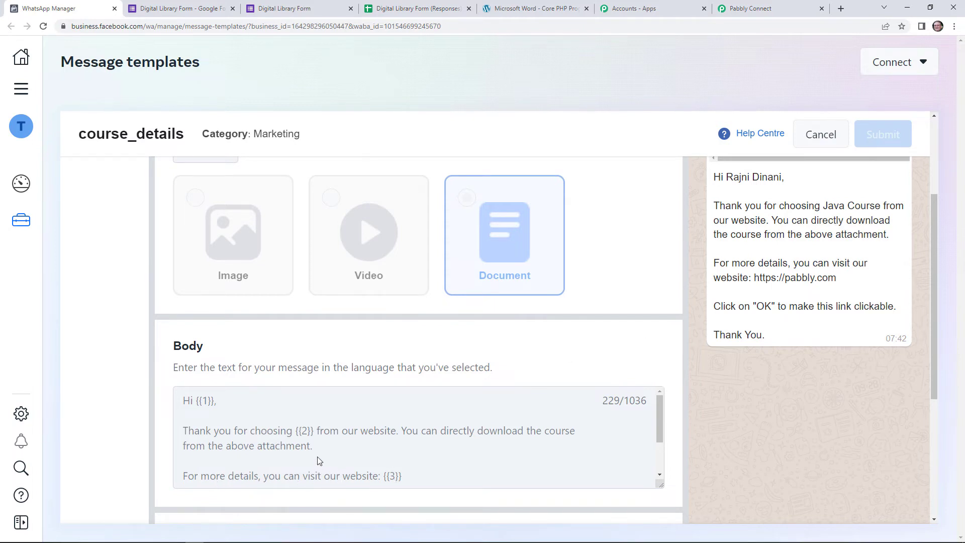
scroll(347, 473, "down", 2)
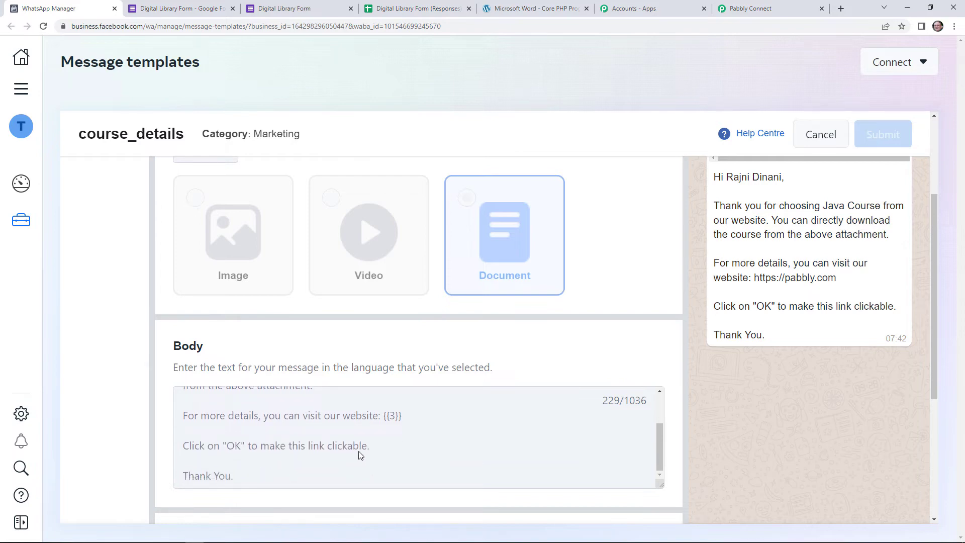
- Fill Body Field 1 with the form's First Name and Last Name values
left_click(739, 8)
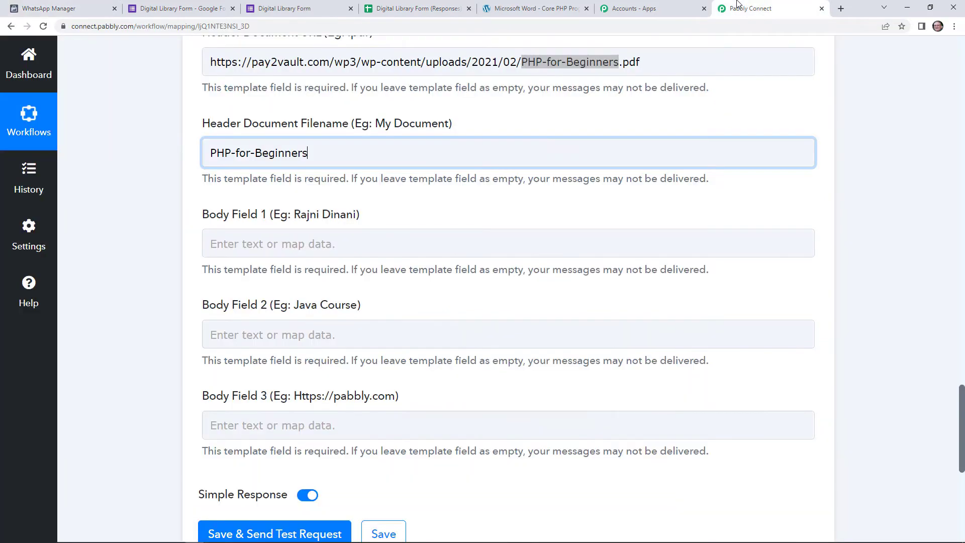
left_click(246, 243)
left_click(286, 351)
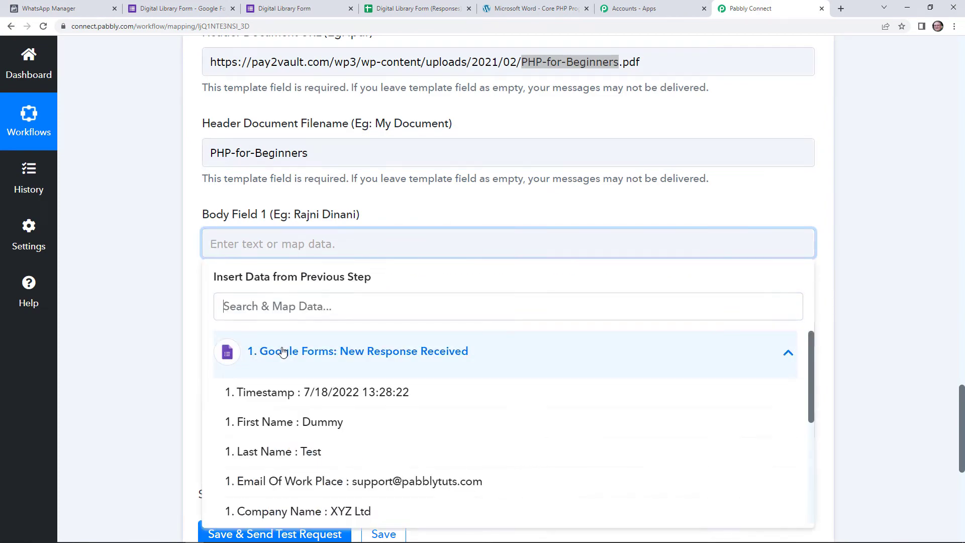
left_click(364, 435)
left_click(363, 380)
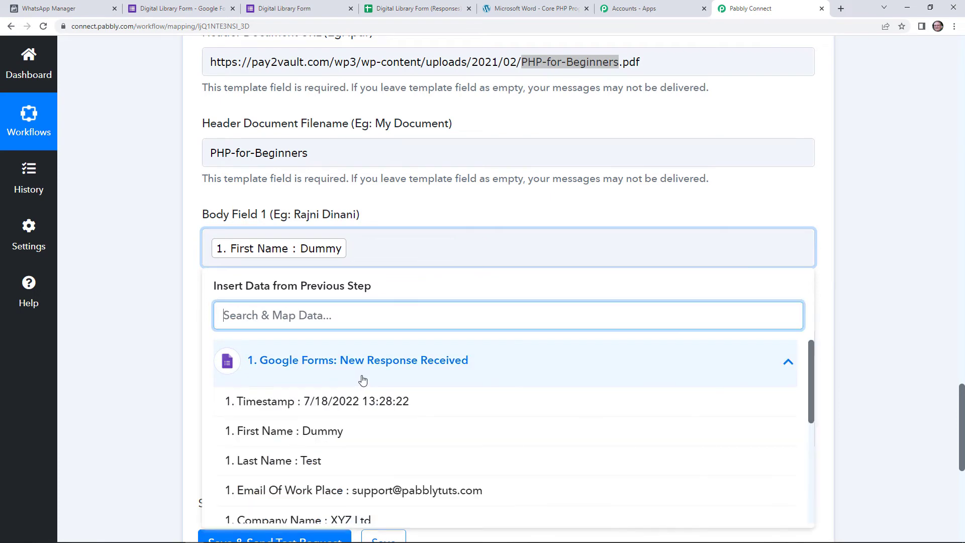
left_click(351, 461)
left_click(401, 213)
scroll(395, 231, "down", 1)
scroll(352, 238, "down", 2)
- Paste PHP-for-Beginners into Body Field 2
left_click(277, 231)
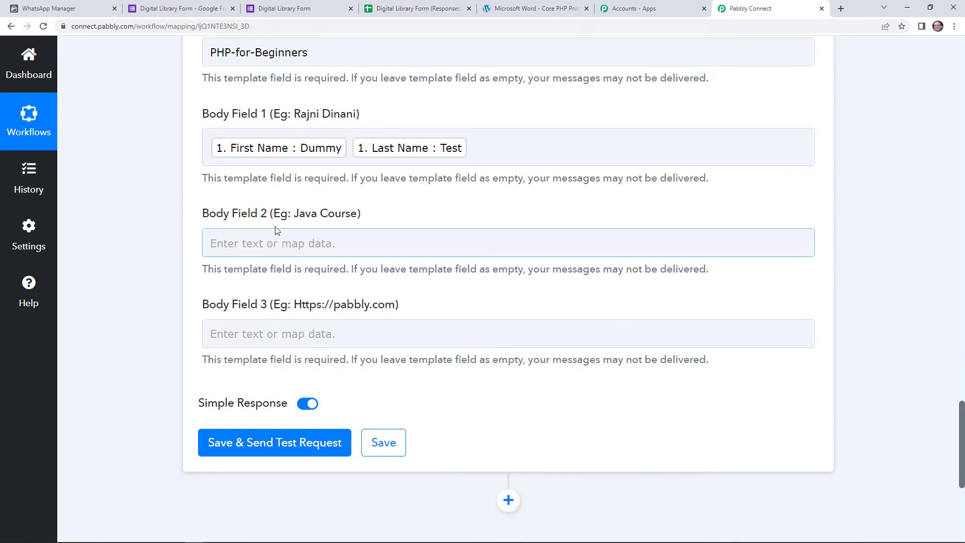
left_click(300, 244)
right_click(300, 244)
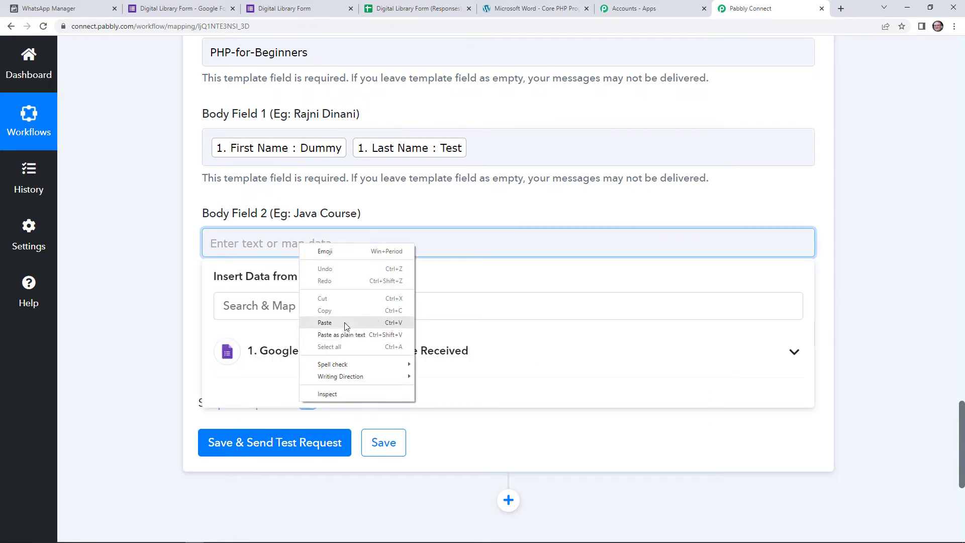
left_click(346, 324)
left_click(398, 215)
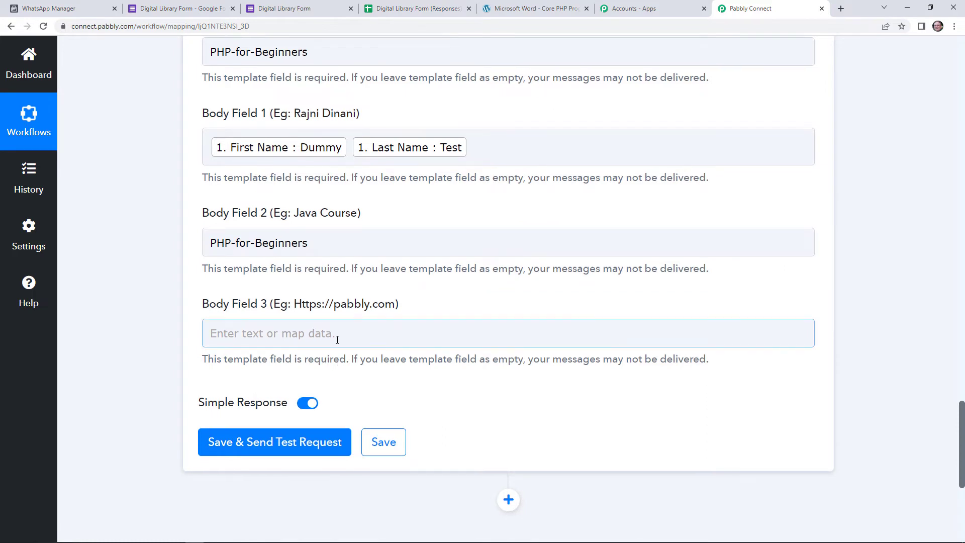
scroll(336, 338, "down", 1)
left_click(288, 283)
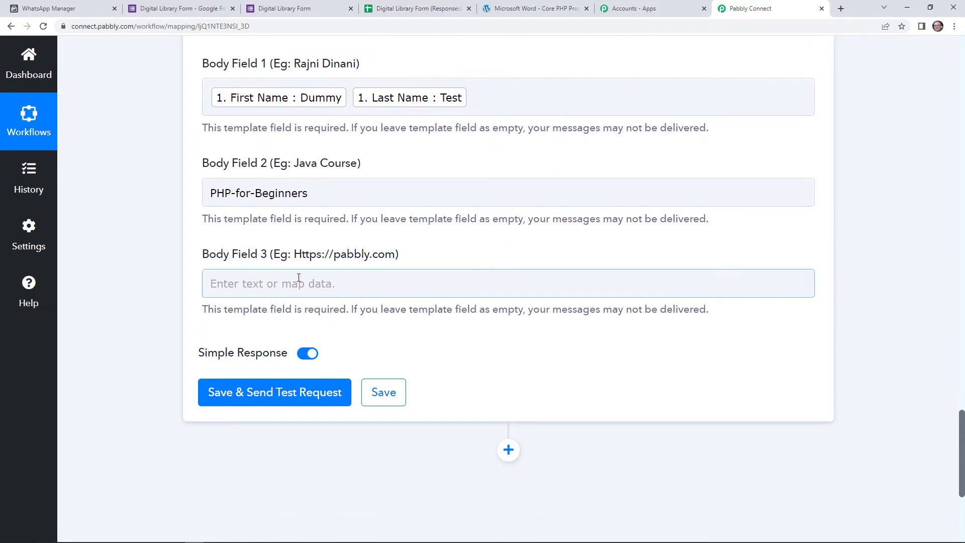
left_click(301, 278)
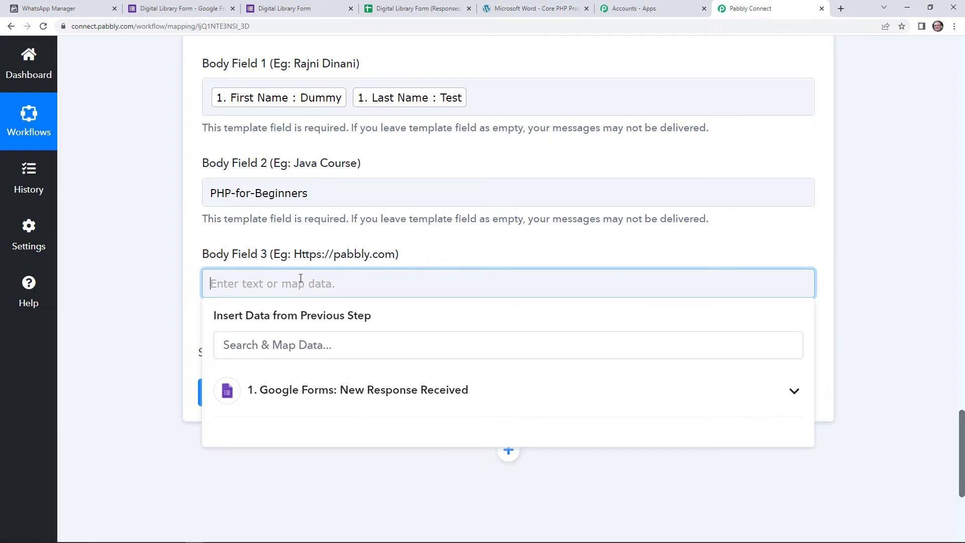
type("httt")
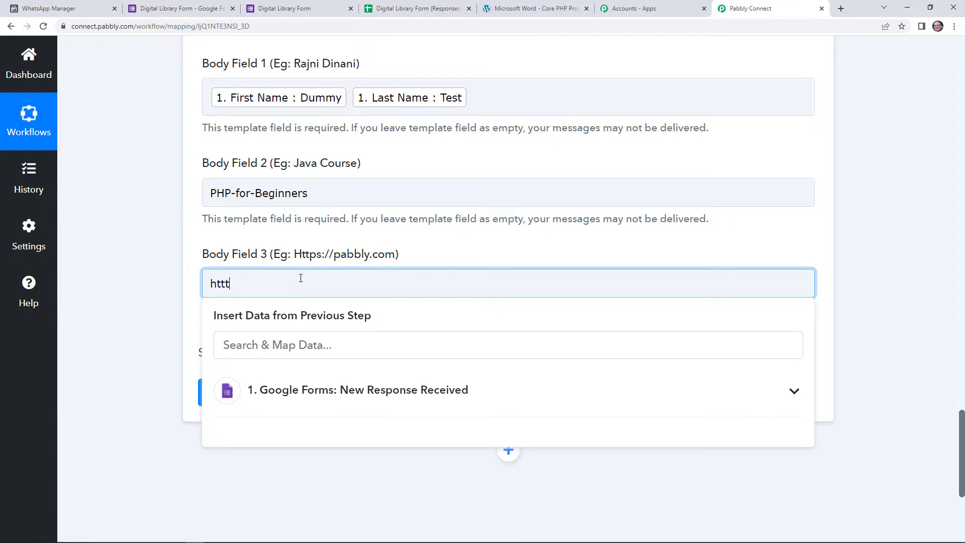
type("p")
type("://www.")
type("pan")
type("bbly")
type(".com")
left_click(395, 241)
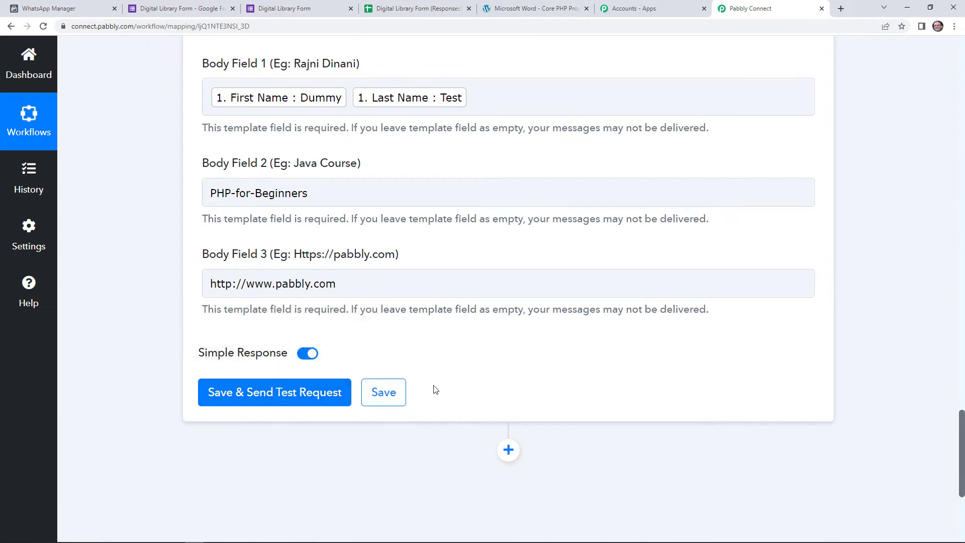
scroll(415, 368, "up", 7)
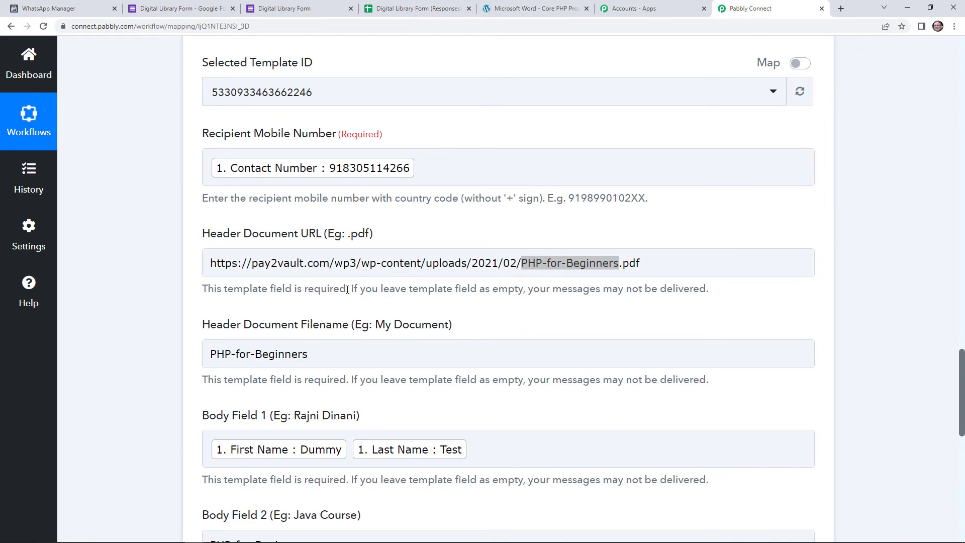
scroll(344, 289, "down", 1)
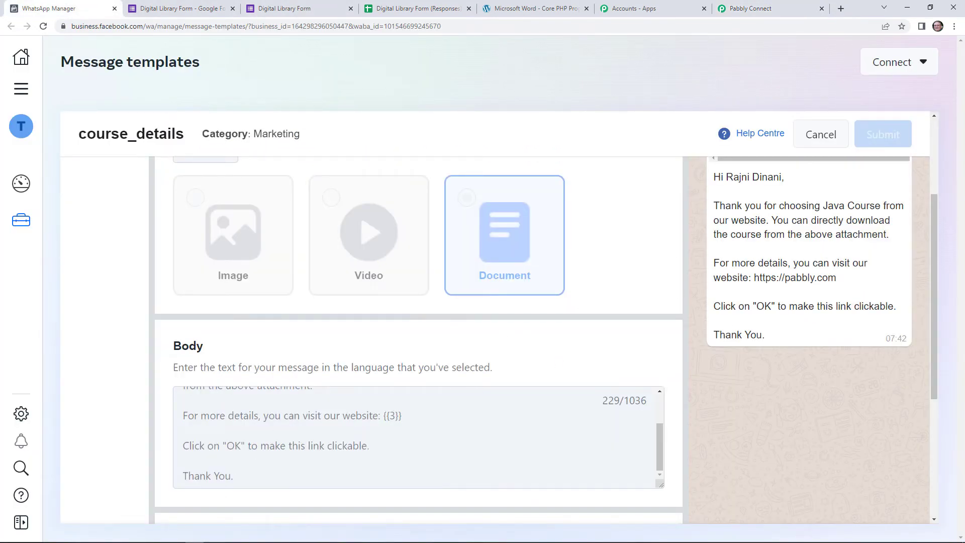
- Check WhatsApp Desktop's chat list for new messages, then go back to Chrome
left_click(213, 535)
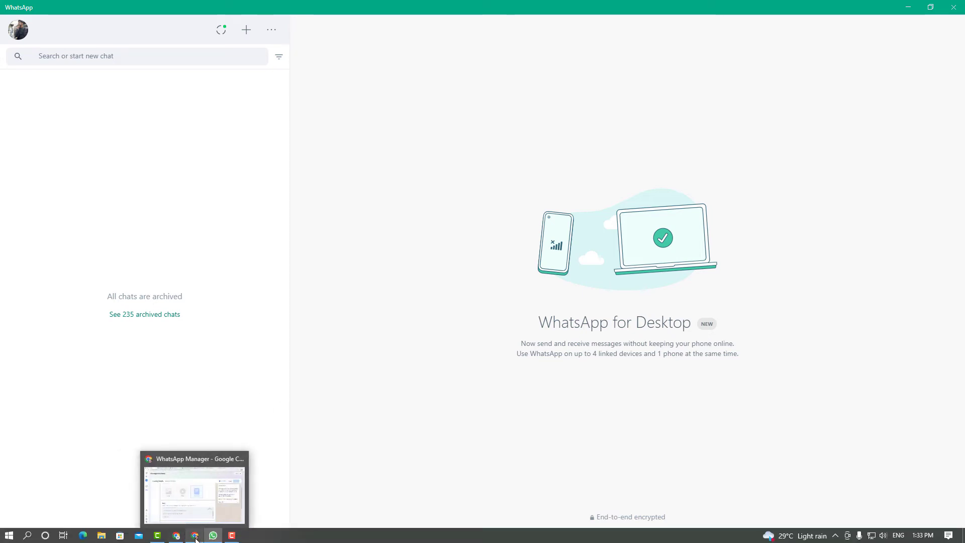
left_click(195, 536)
- Send a test WhatsApp template message with Save & Send Test Request and confirm it in WhatsApp Desktop
left_click(723, 6)
scroll(302, 275, "down", 10)
left_click(302, 146)
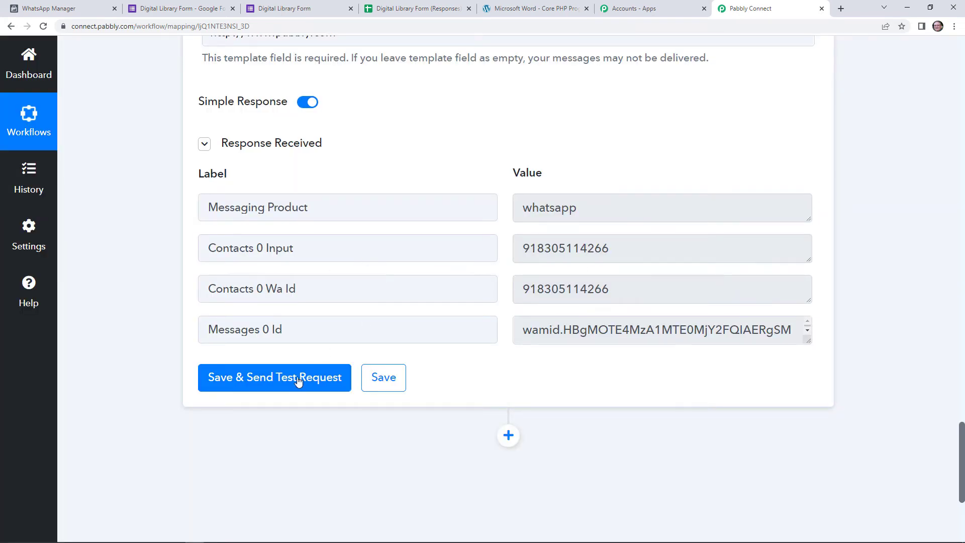
left_click(215, 536)
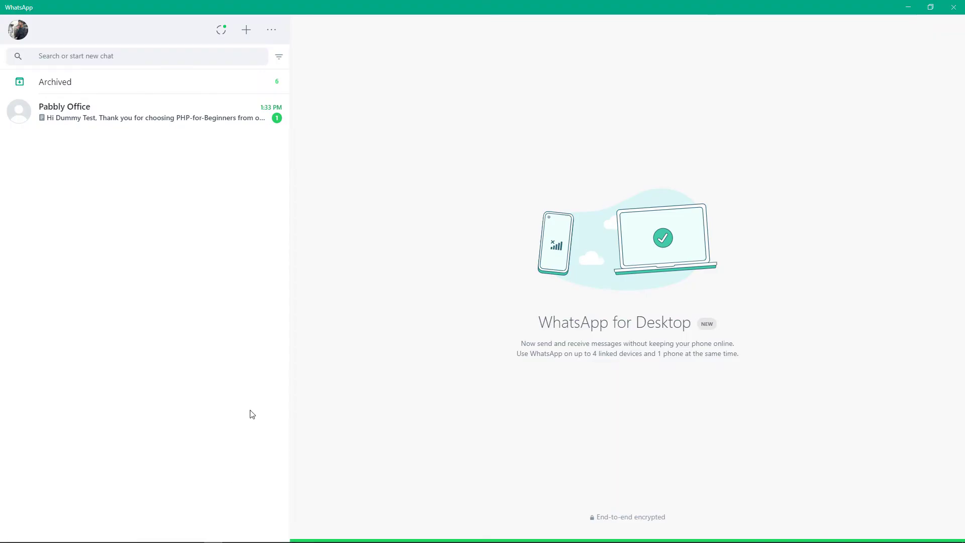
- Download the PHP-for-Beginners PDF from the Pabbly Office chat to the Desktop
left_click(213, 124)
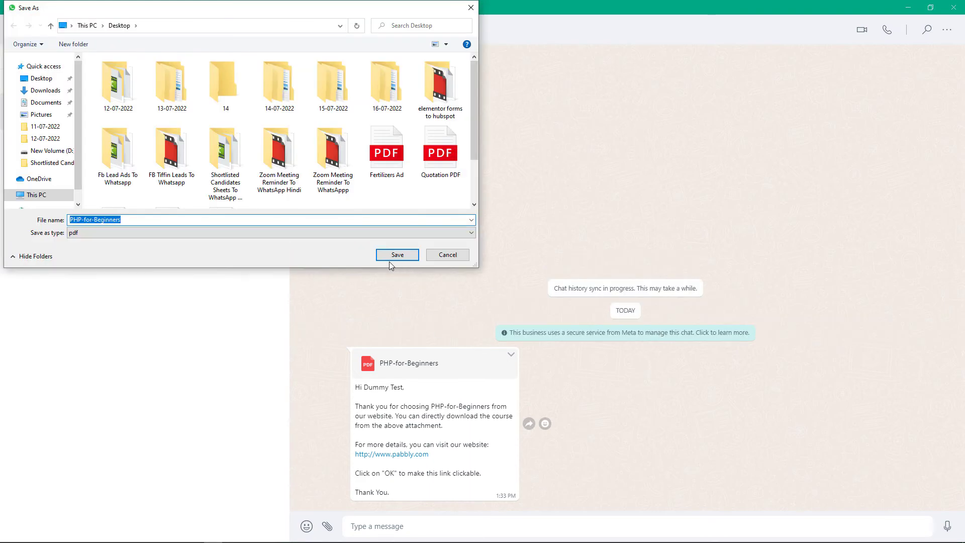
left_click(397, 254)
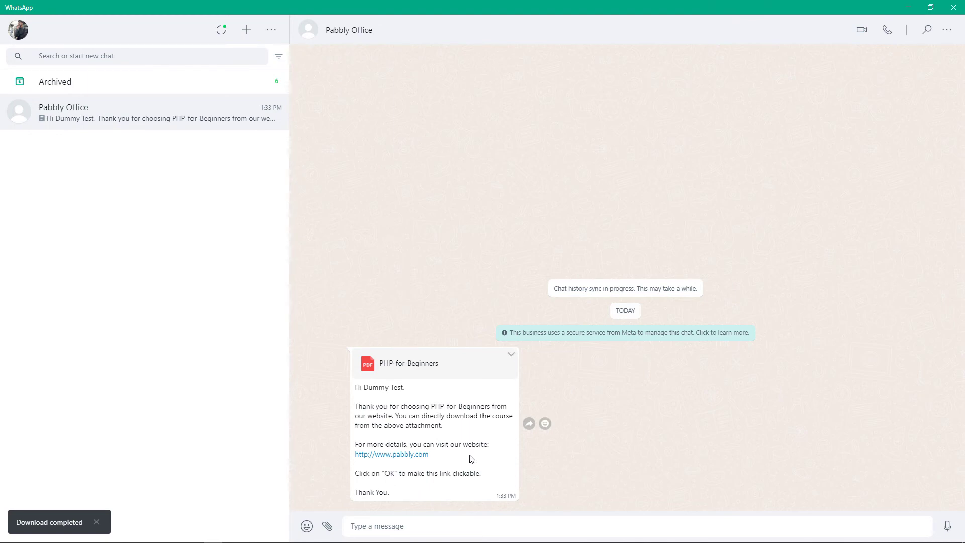
left_click(195, 536)
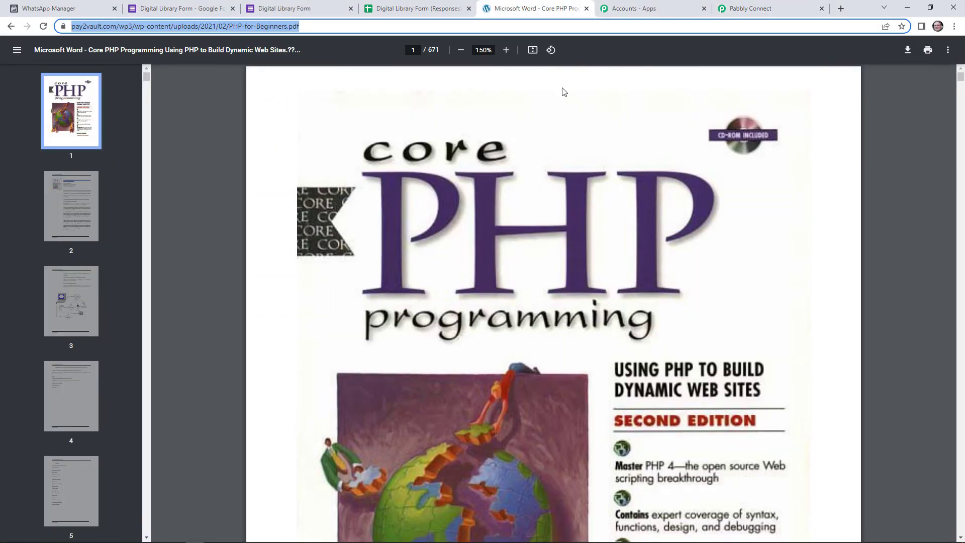
left_click(749, 8)
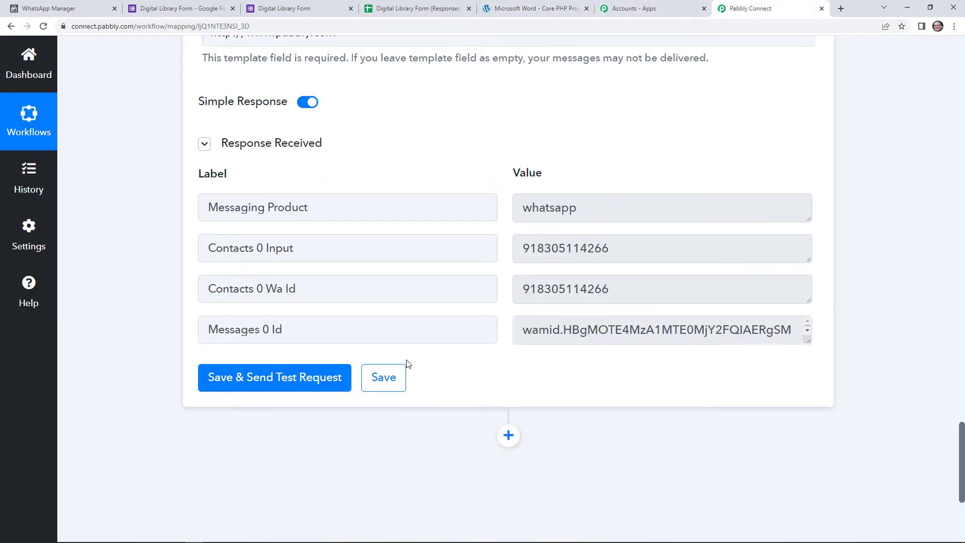
- Save the workflow step, dismiss the confirmation, and collapse the Google Forms trigger card
left_click(384, 378)
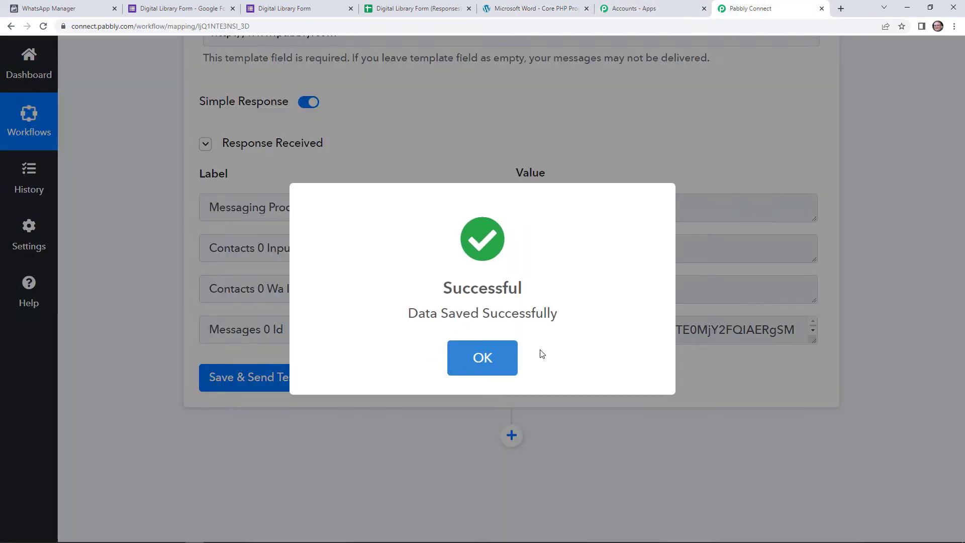
left_click(508, 356)
scroll(535, 360, "up", 10)
scroll(610, 181, "up", 12)
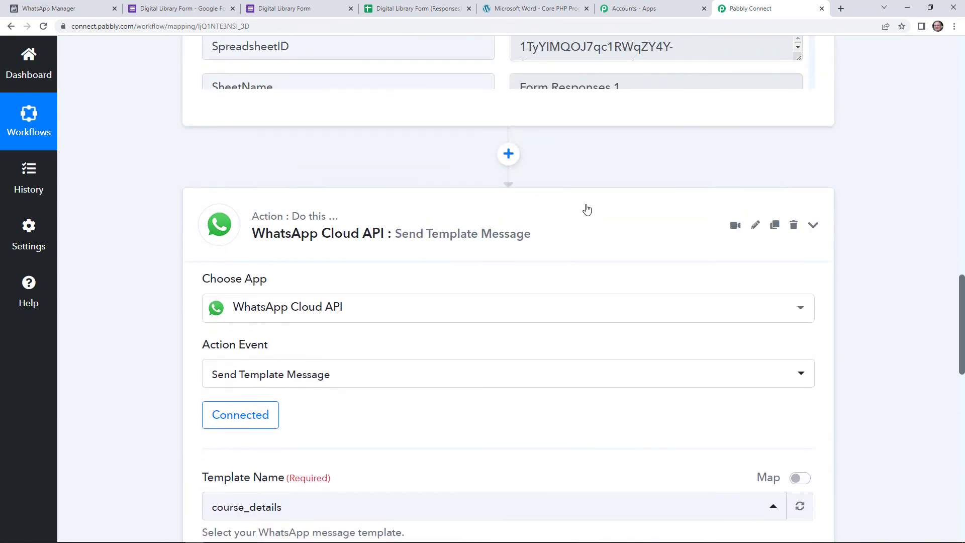
scroll(586, 209, "up", 17)
scroll(584, 207, "up", 10)
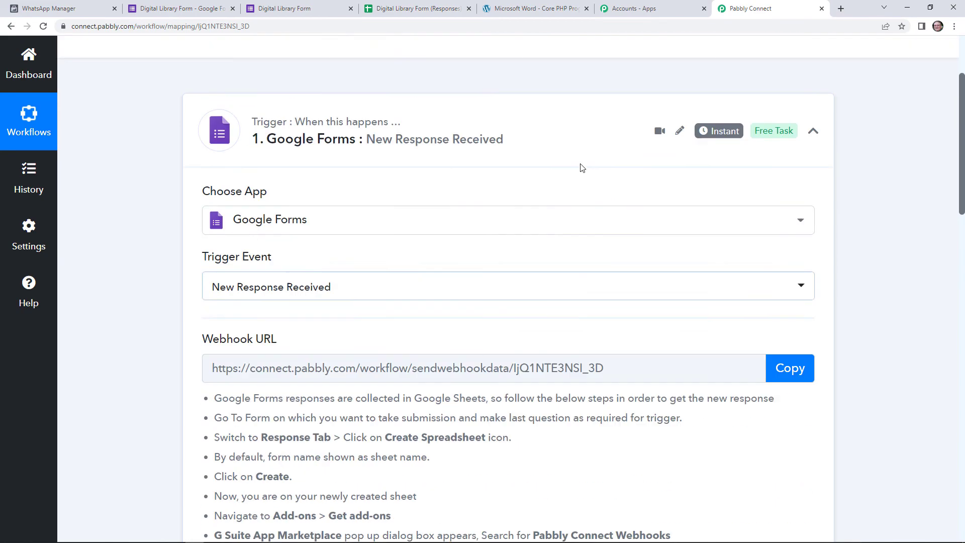
left_click(568, 136)
- Close the old response-recorded tab and return to the Digital Library Form editor
left_click(262, 5)
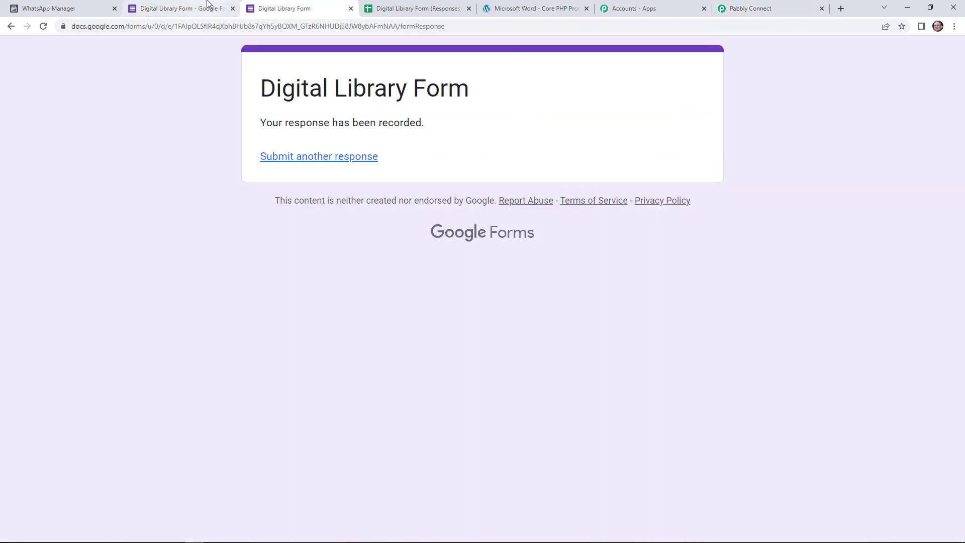
left_click(350, 8)
left_click(239, 5)
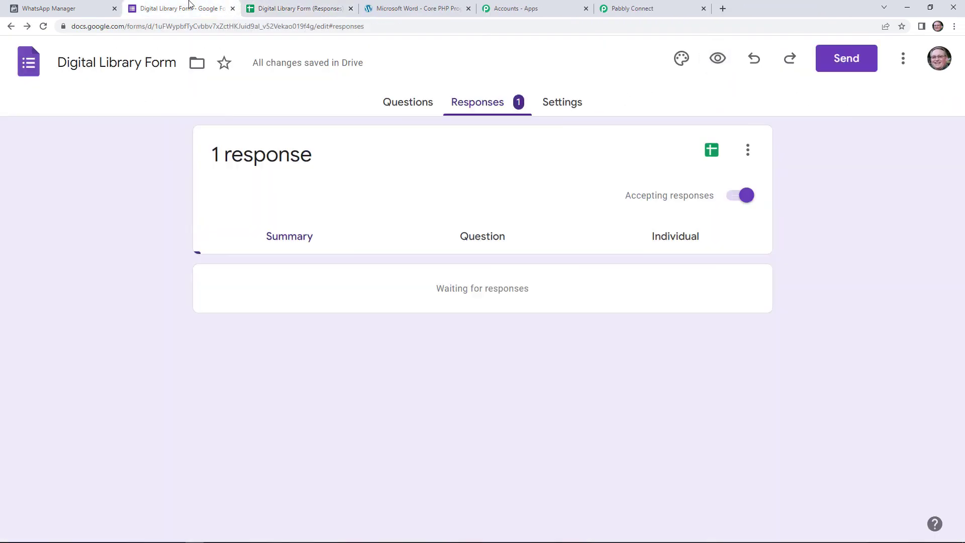
- Preview the live form and enter first name Test and last name Dummy
left_click(720, 60)
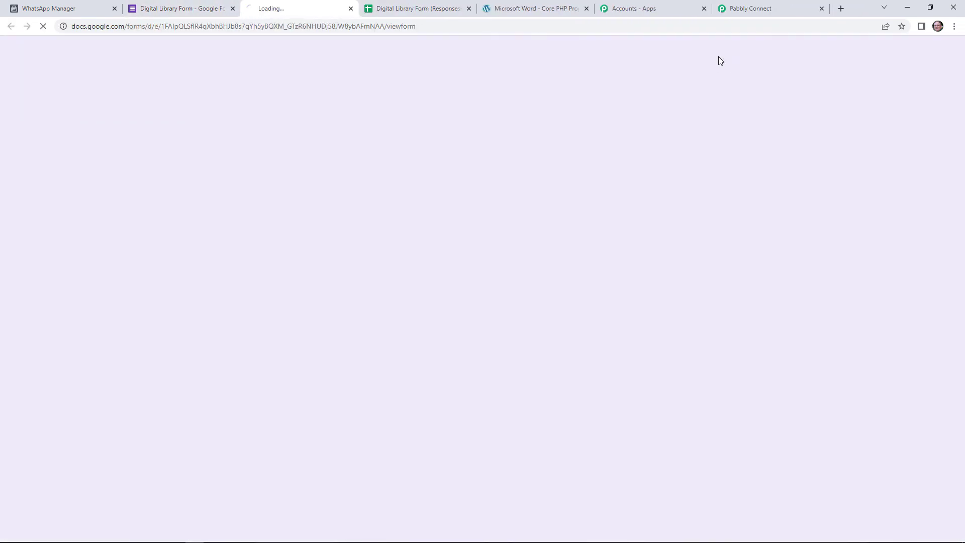
left_click(340, 225)
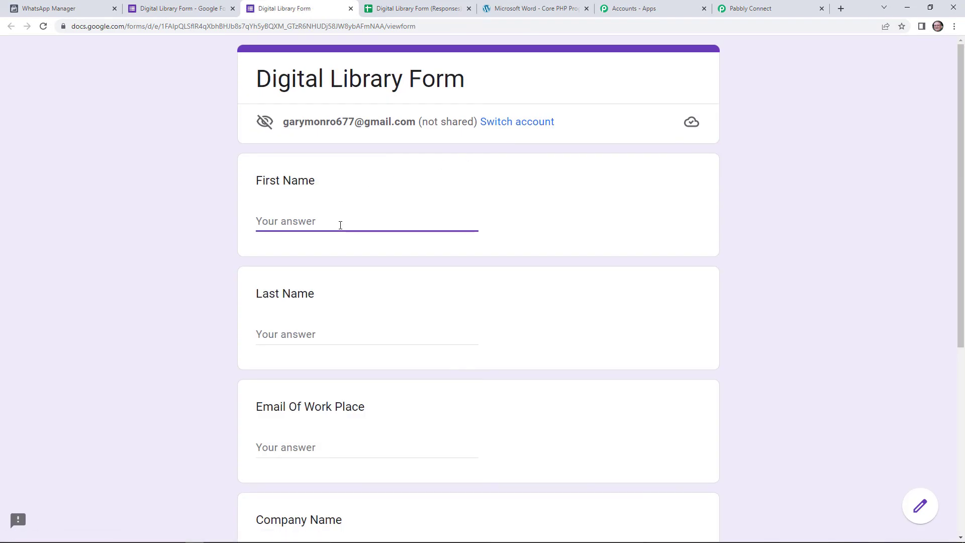
type("T")
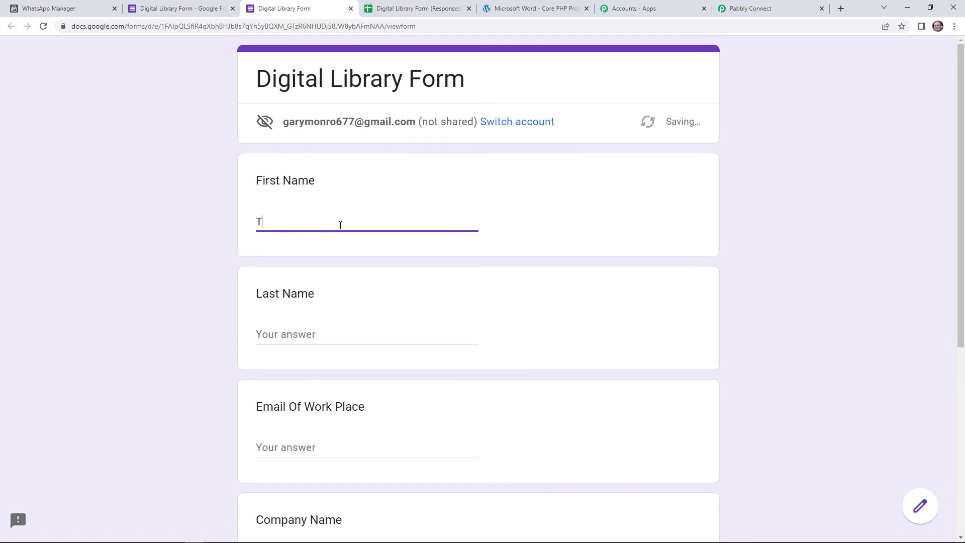
type("est")
left_click(307, 338)
type("Dummy")
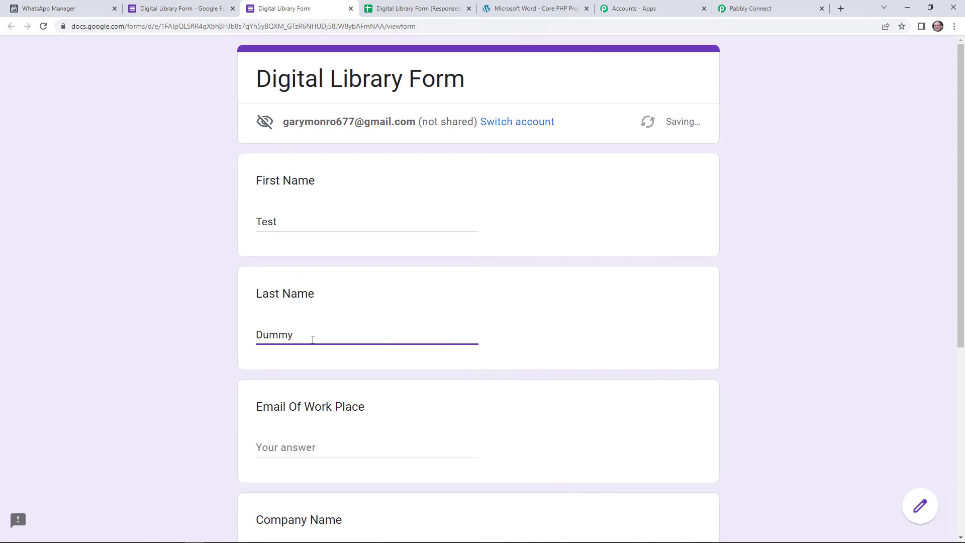
- Enter a work e-mail, company ABC pvt Ltd and a contact number, then submit the response
scroll(361, 300, "down", 3)
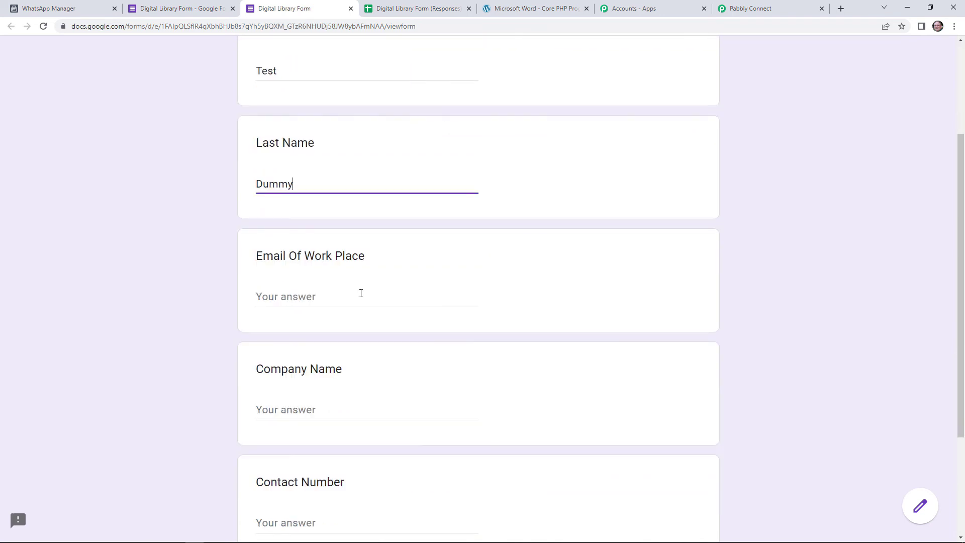
left_click(349, 299)
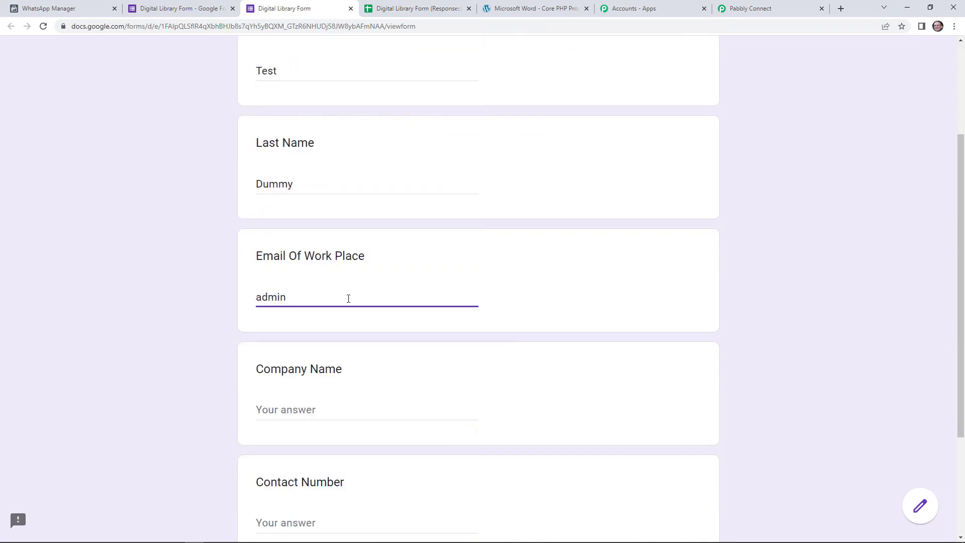
scroll(351, 401, "down", 1)
left_click(338, 358)
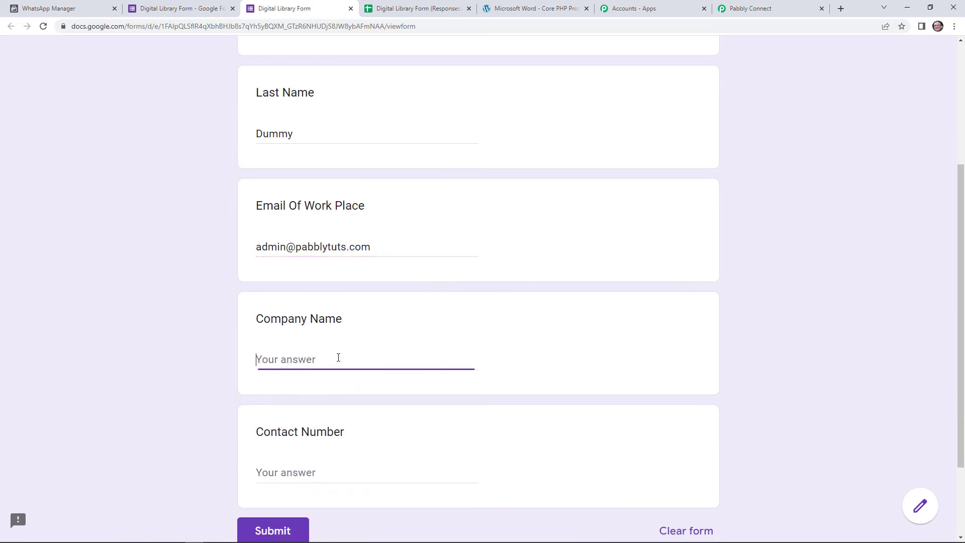
type("ABC pvt Ltd")
scroll(344, 410, "down", 2)
left_click(346, 368)
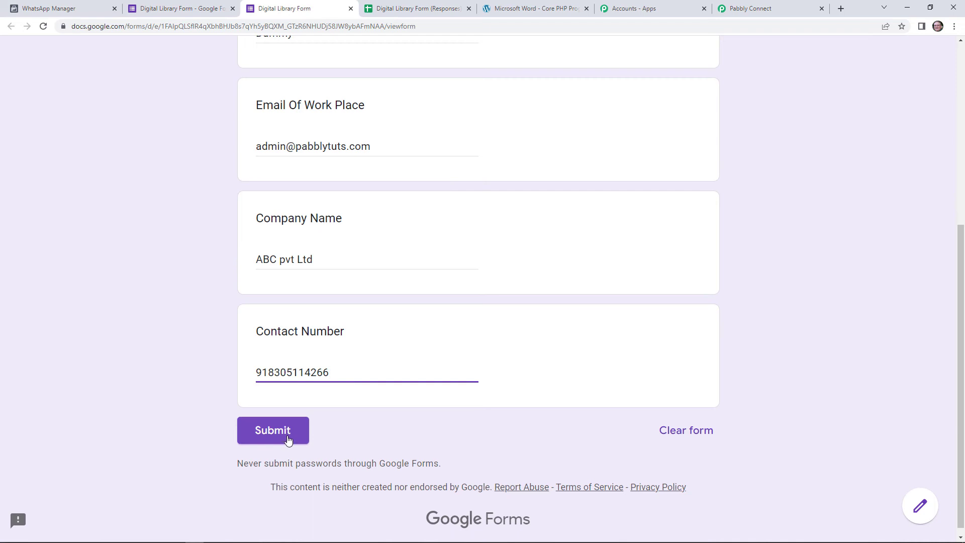
left_click(288, 441)
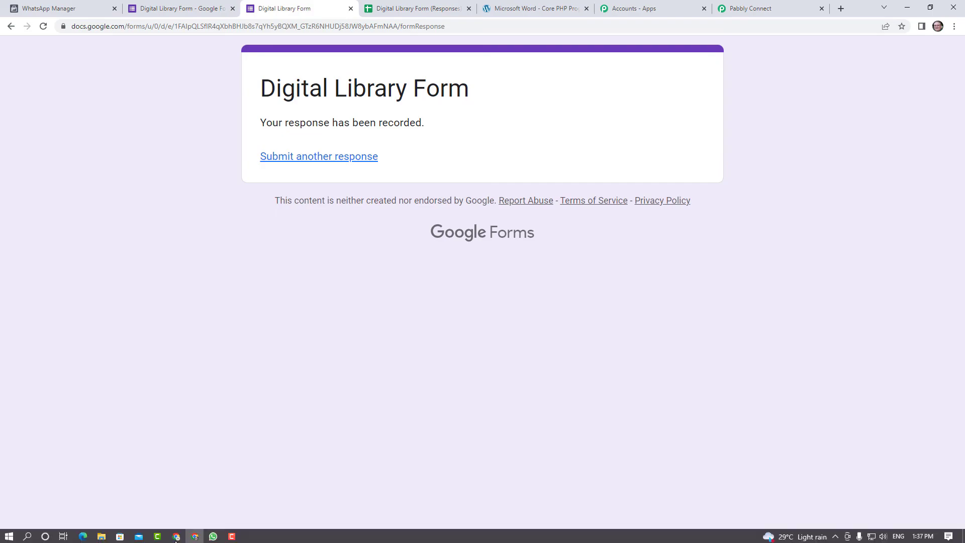
- Confirm the second PHP-for-Beginners template message for Test Dummy in the Pabbly Office chat
left_click(213, 536)
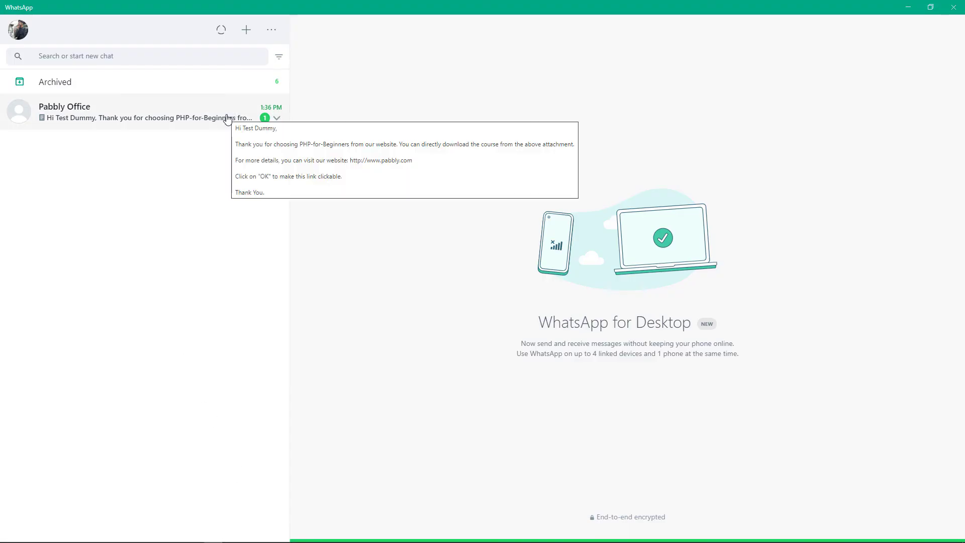
left_click(227, 118)
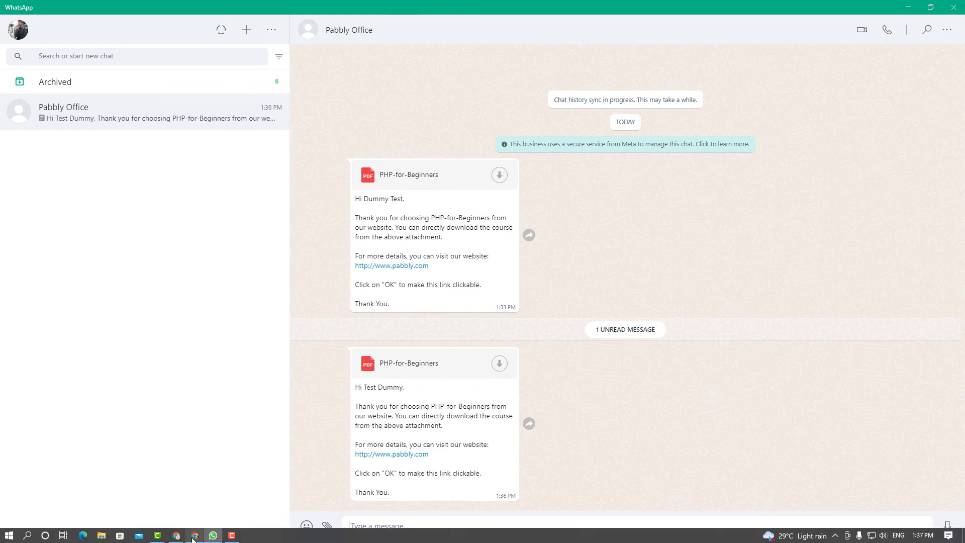
left_click(194, 536)
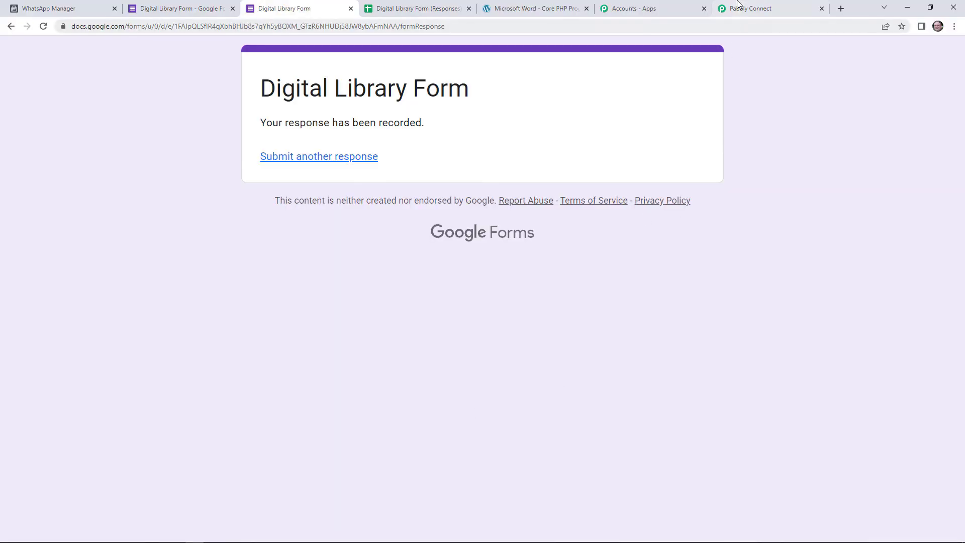
- Expand the Google Forms trigger step, copy its Webhook URL, and return to the form editor
left_click(737, 8)
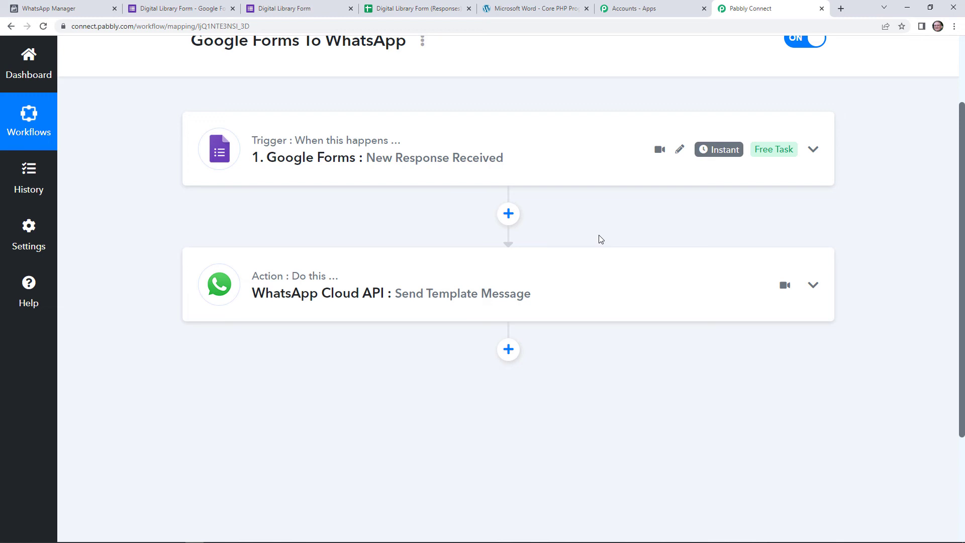
scroll(601, 239, "up", 2)
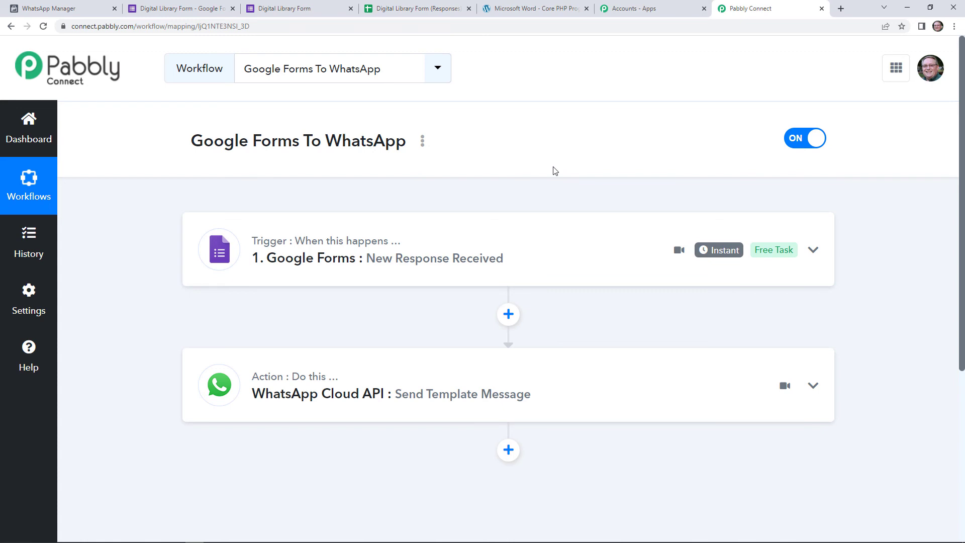
left_click(503, 251)
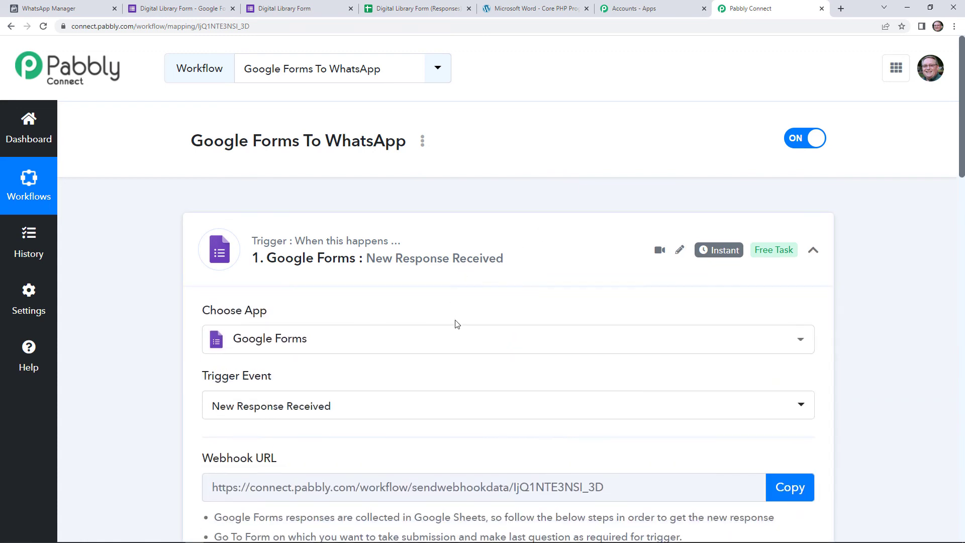
scroll(354, 261, "down", 2)
scroll(354, 261, "down", 1)
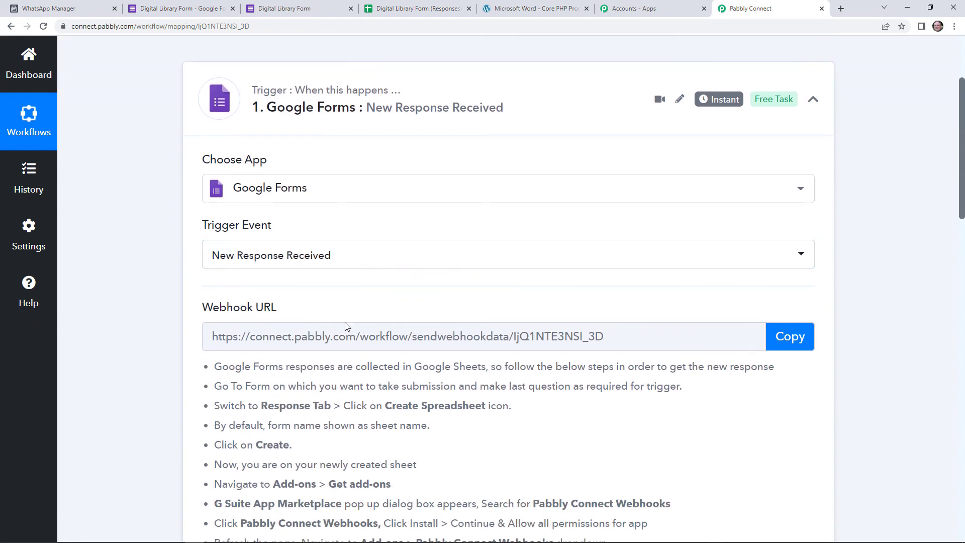
scroll(318, 293, "down", 4)
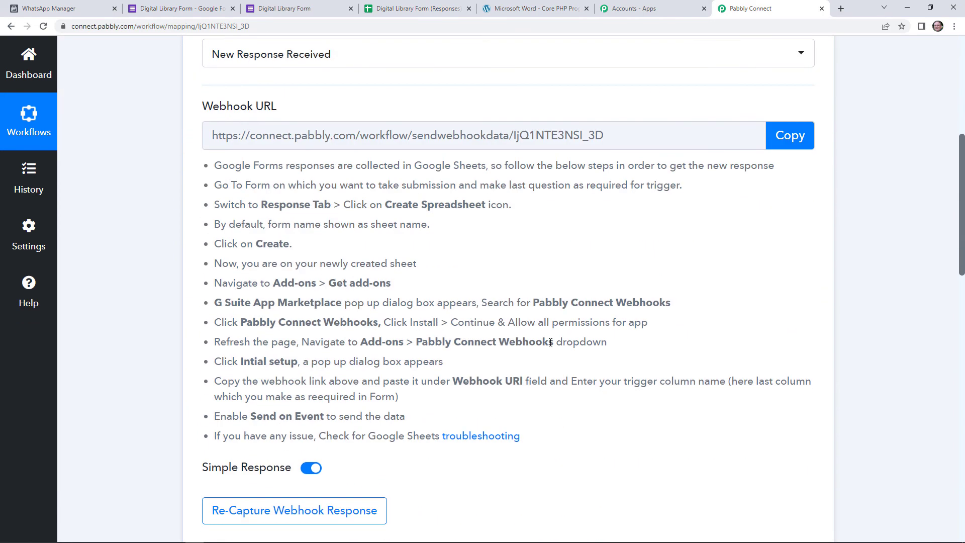
left_click(794, 149)
left_click(171, 8)
left_click(416, 111)
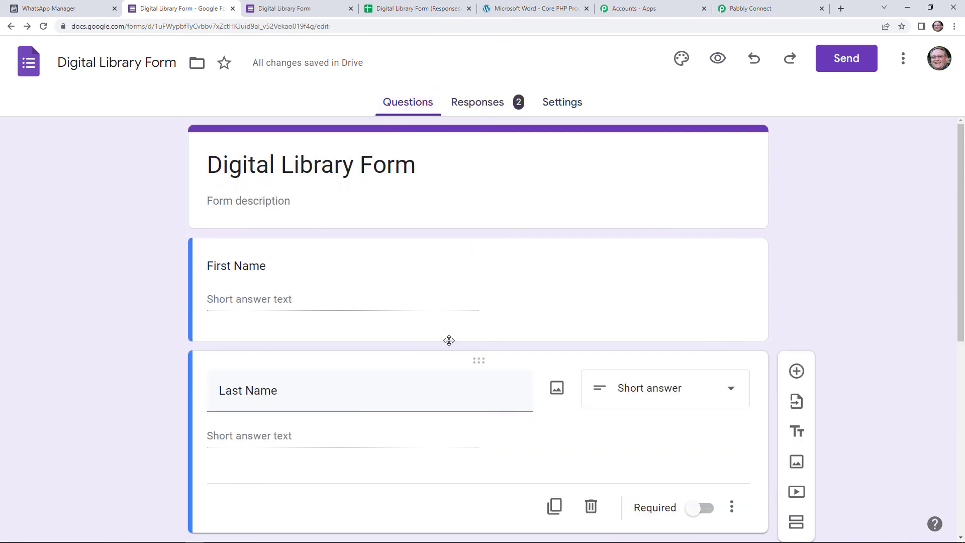
- Check the Responses summary showing 2 responses and open the Digital Library Form (Responses) spreadsheet
left_click(478, 105)
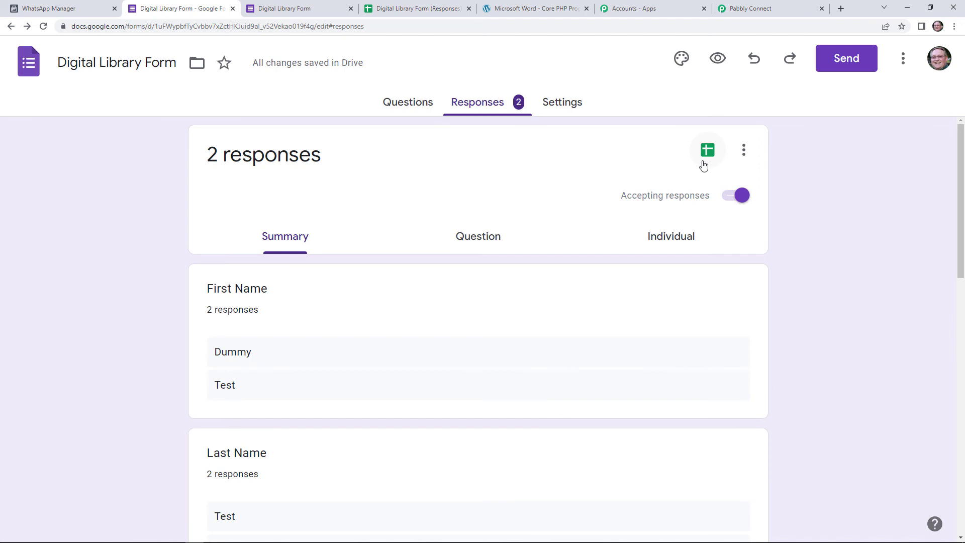
left_click(407, 13)
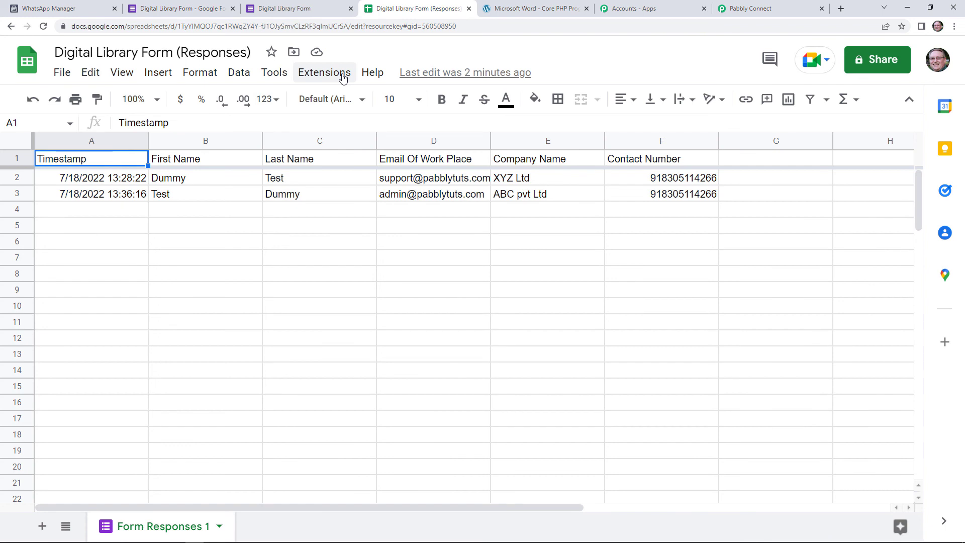
- Browse the Extensions menu's Add-ons and Pabbly Connect Webhooks options in the responses sheet
left_click(342, 75)
mouse_move(377, 103)
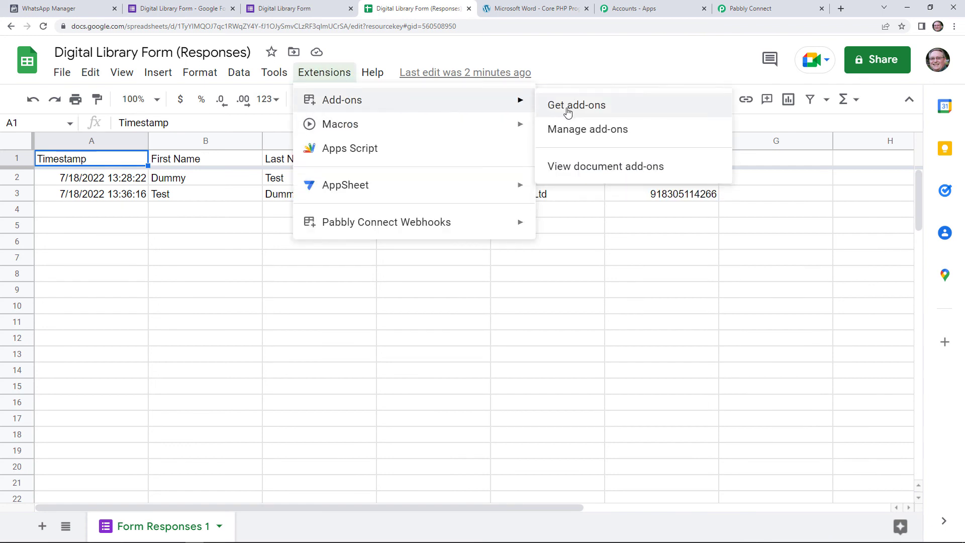
mouse_move(451, 227)
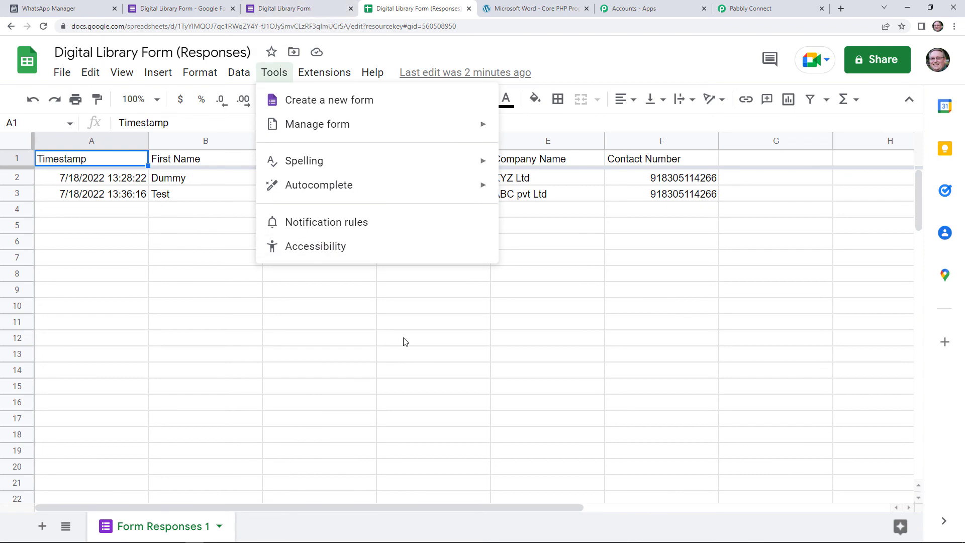
- Review the captured response in Pabbly Connect showing trigger column F and row index 2
left_click(736, 7)
scroll(545, 336, "down", 5)
scroll(692, 189, "up", 10)
scroll(701, 263, "down", 6)
scroll(709, 375, "down", 13)
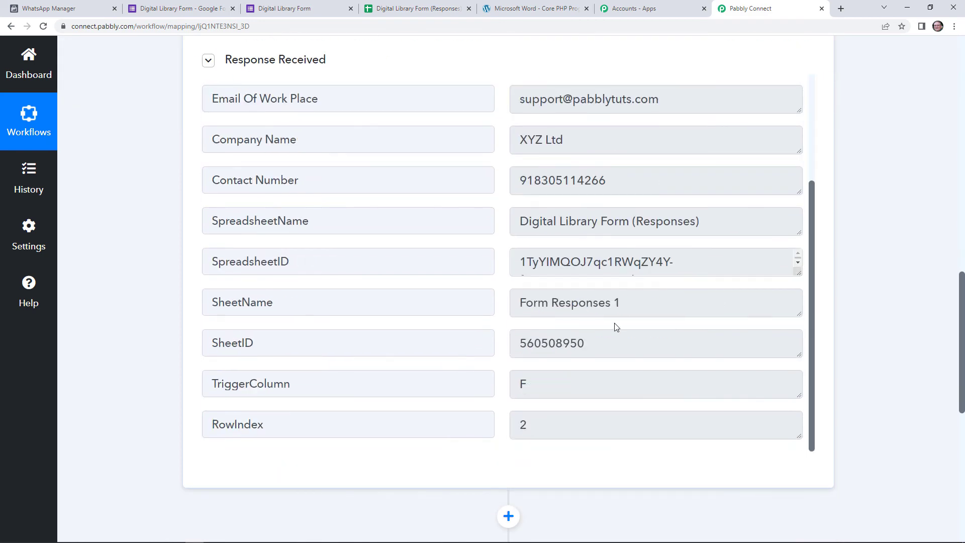
- Expand the WhatsApp Cloud API action and review its course_details template fields and test response
scroll(536, 327, "down", 3)
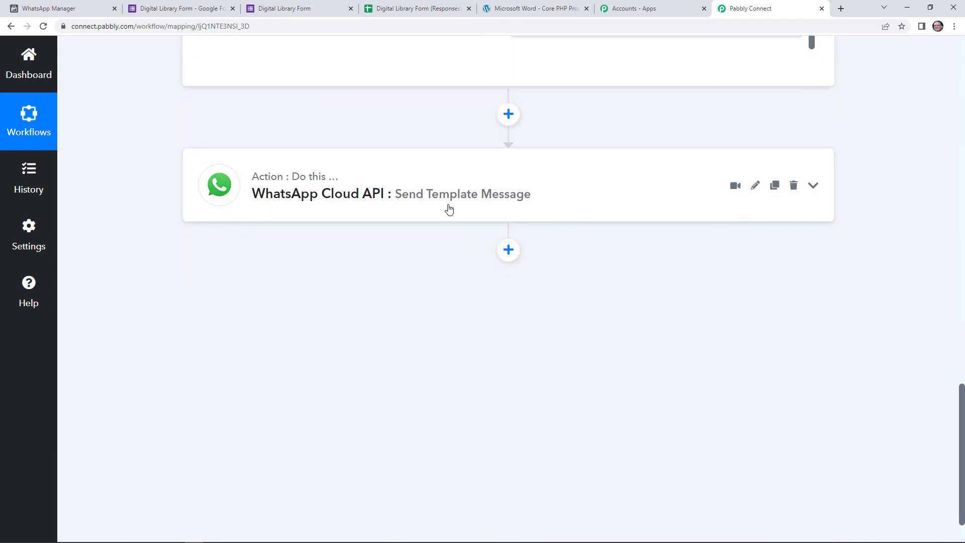
left_click(448, 209)
scroll(433, 298, "down", 2)
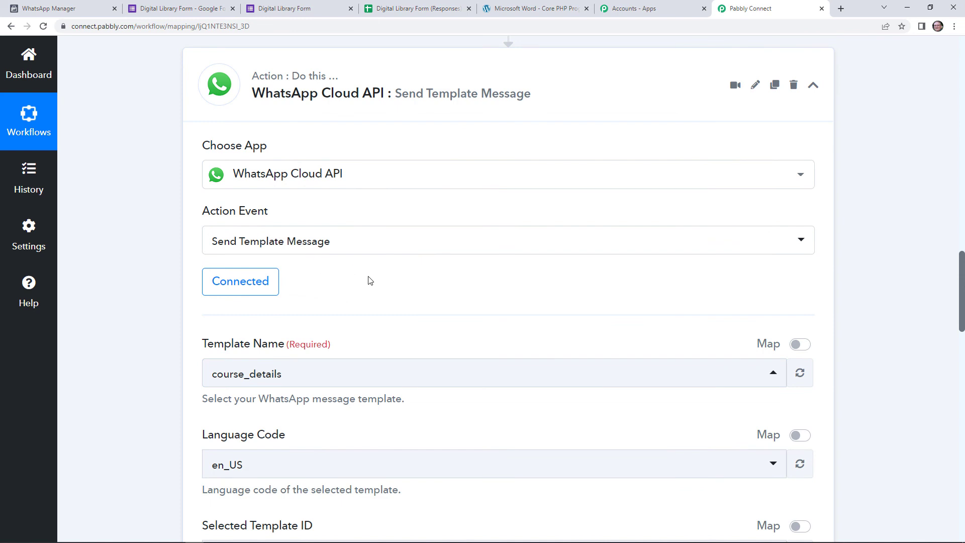
scroll(363, 276, "down", 3)
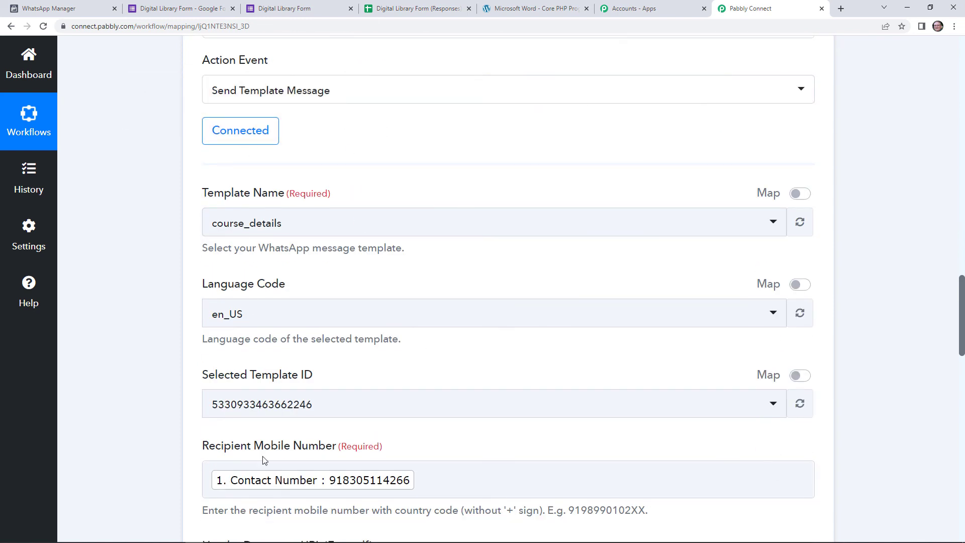
scroll(448, 339, "down", 2)
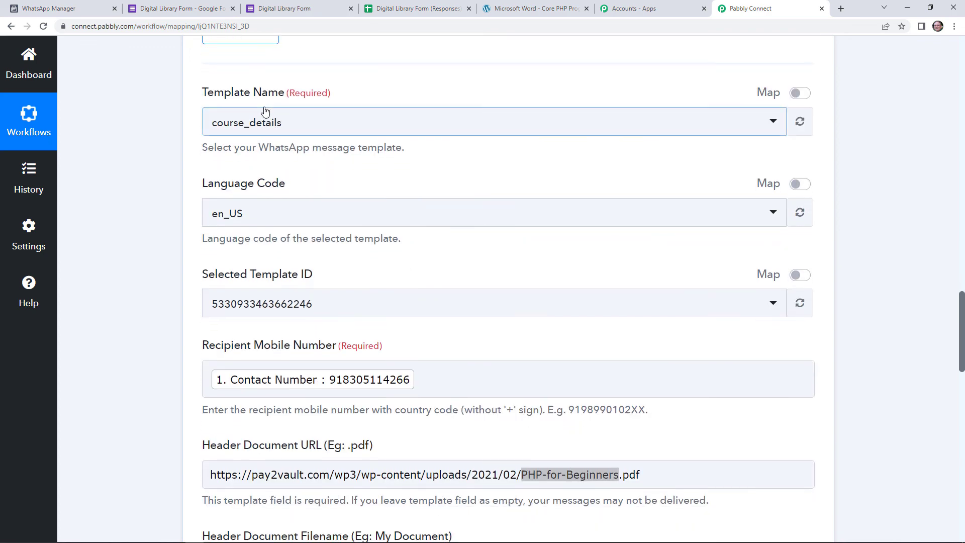
scroll(314, 168, "down", 3)
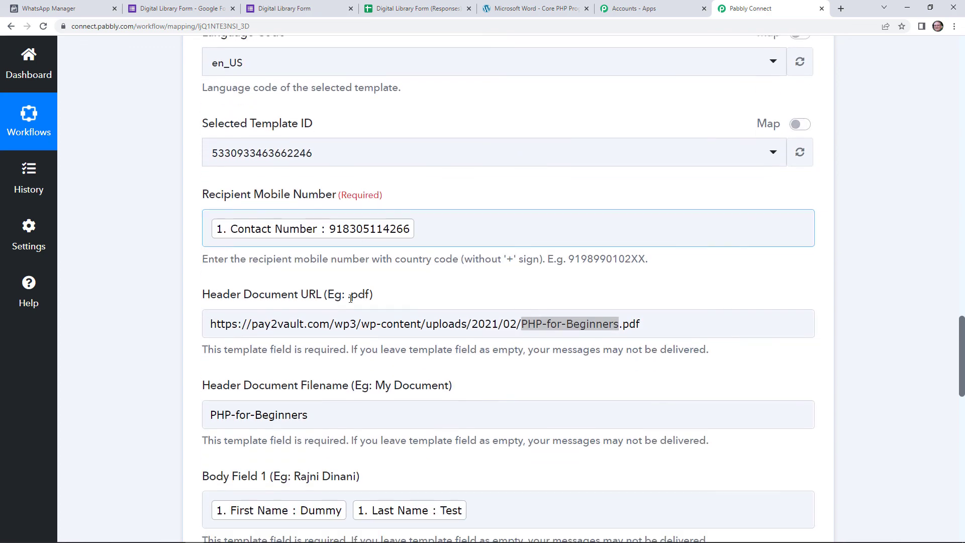
scroll(372, 382, "down", 7)
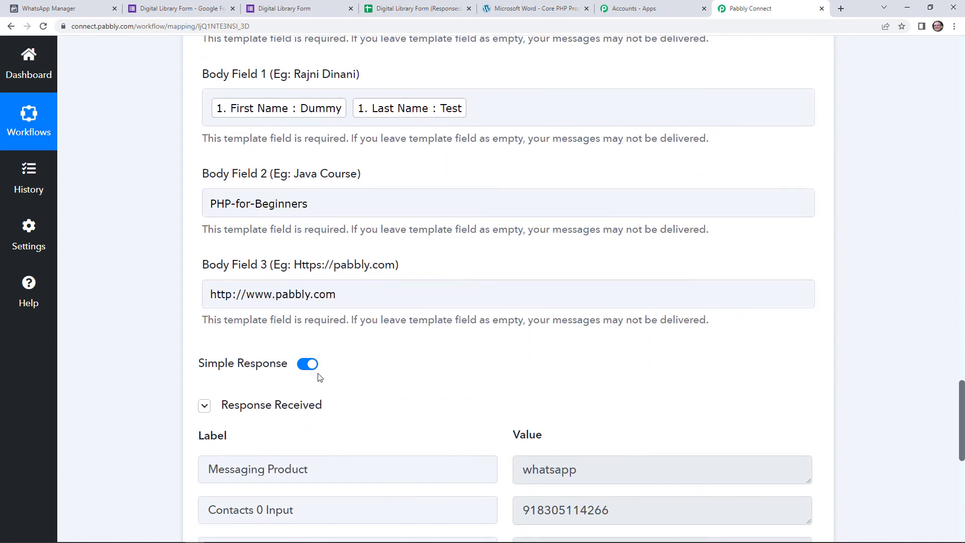